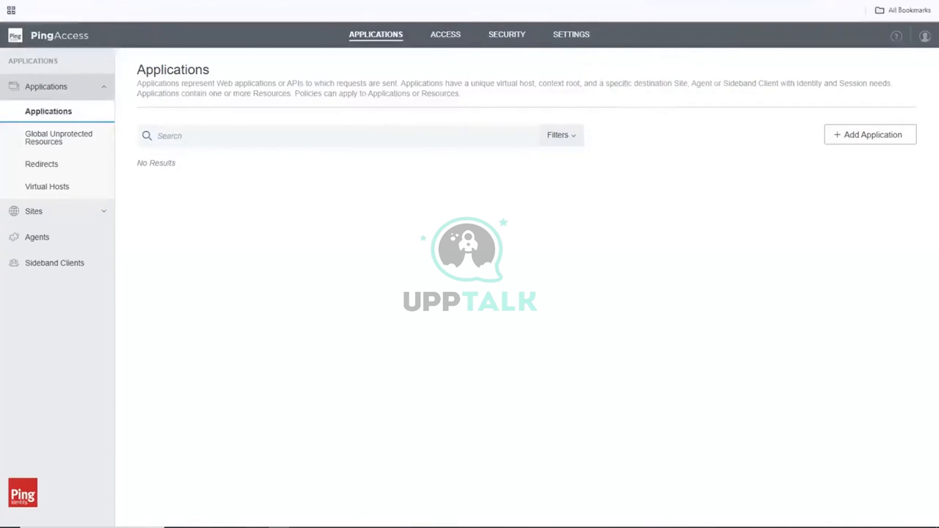
In PingFederate's Security area, bring up the SSL Server Certificates page.
key(ctrl+Tab)
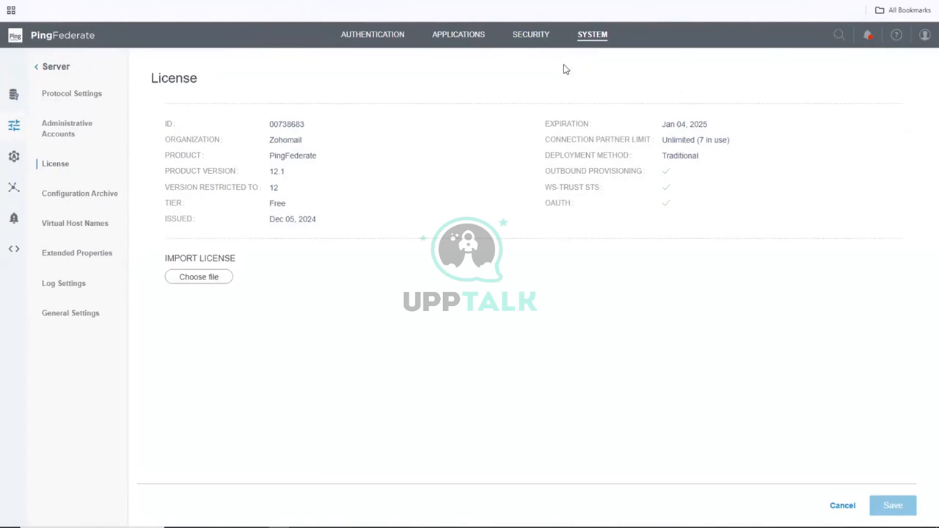
click(528, 38)
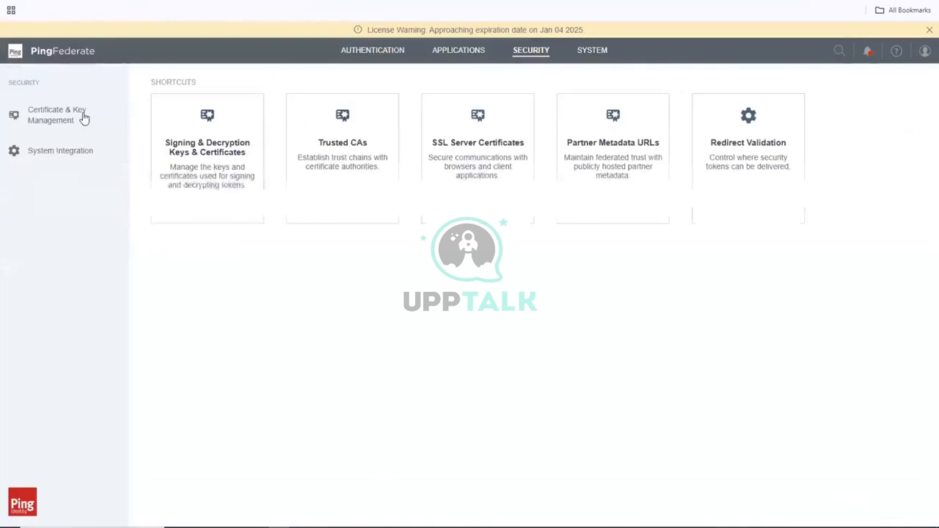
click(460, 146)
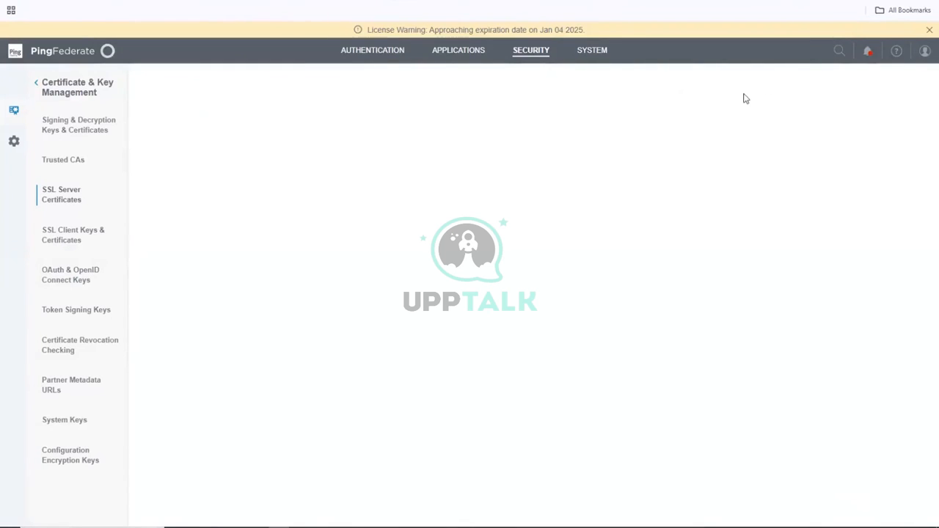
Close the license expiration banner and begin a new SSL server certificate.
click(928, 32)
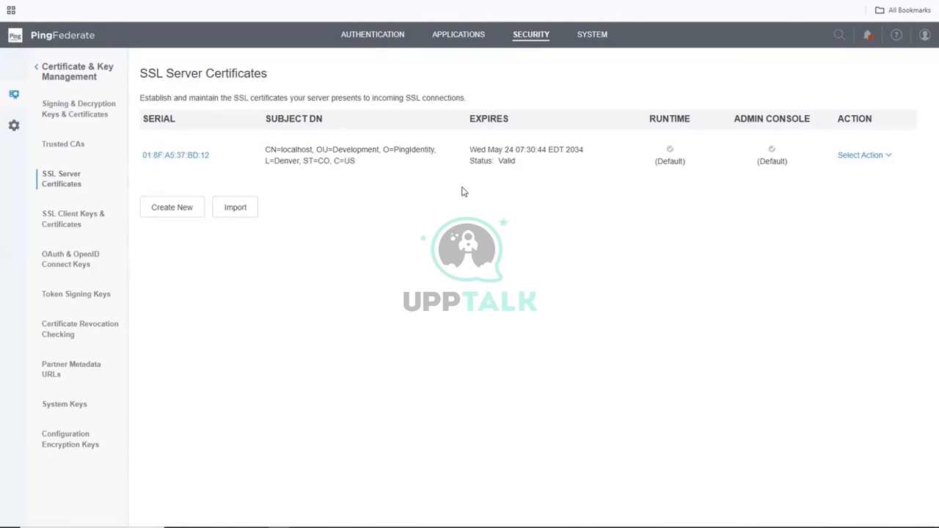
click(173, 211)
click(286, 158)
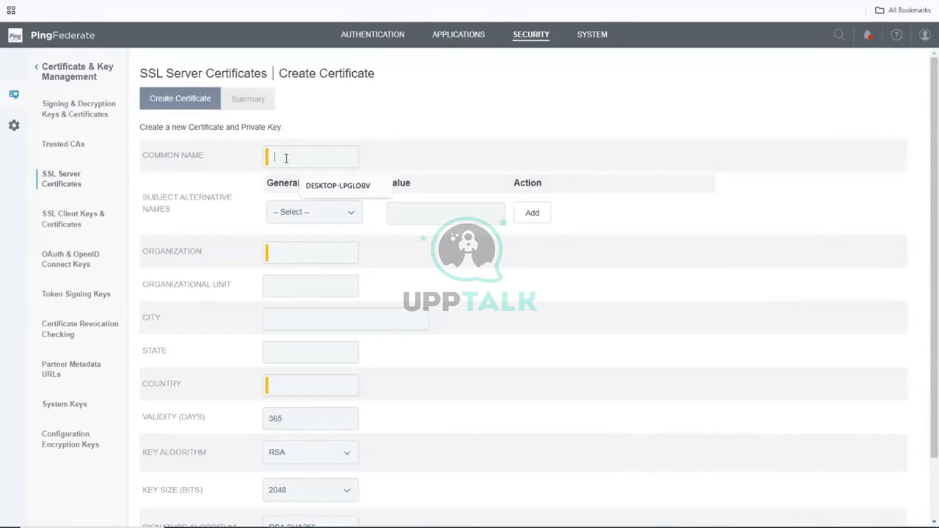
Fill the certificate's Common Name with DESKTOP-LPGLOBV.
text(PA)
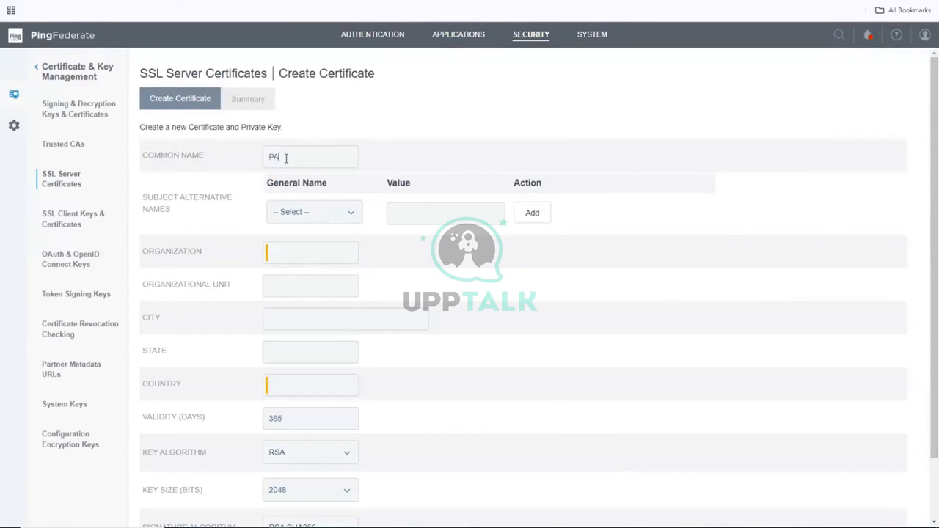
key(BackSpace)
key(BackSpace)
click(312, 154)
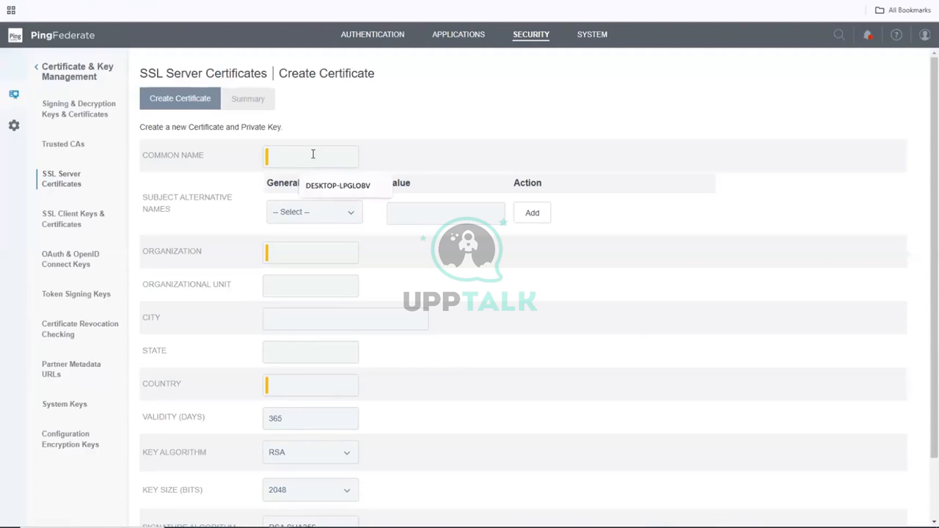
click(317, 187)
click(319, 186)
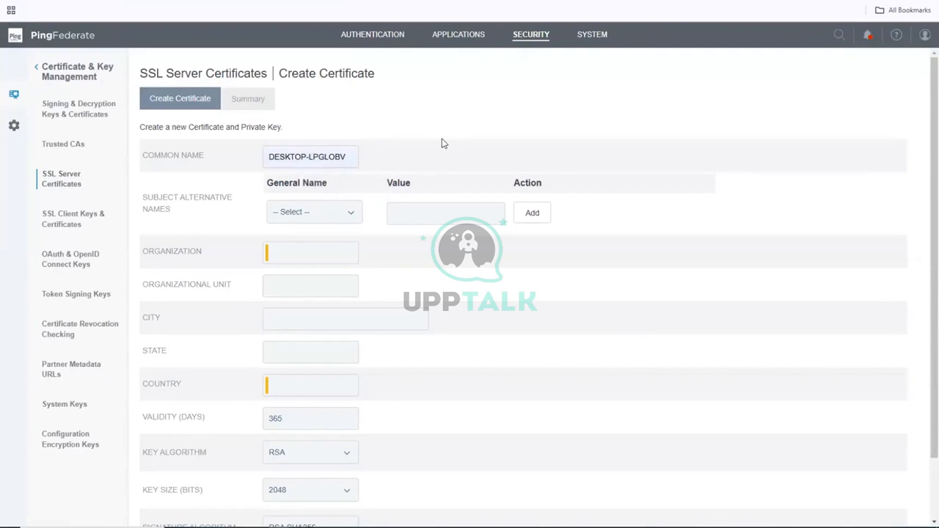
Choose DNS Name as the subject alternative name type.
click(308, 217)
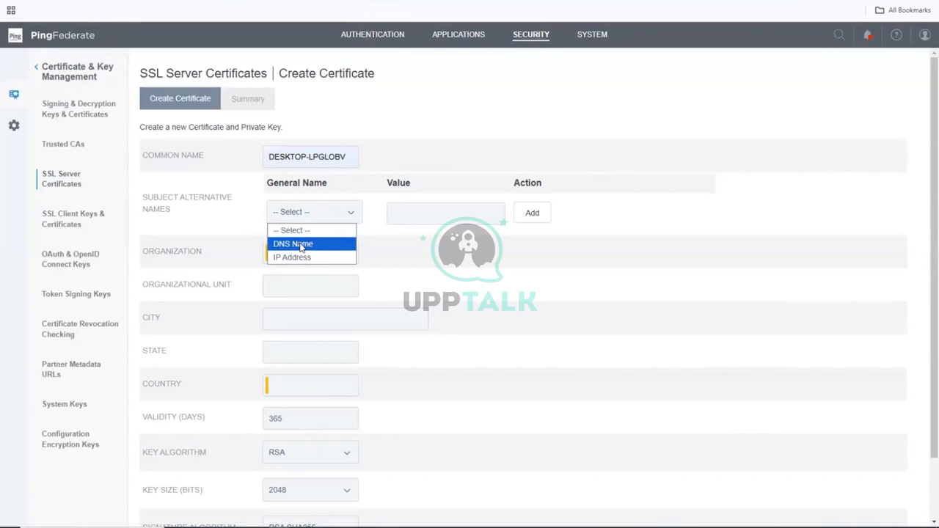
click(300, 246)
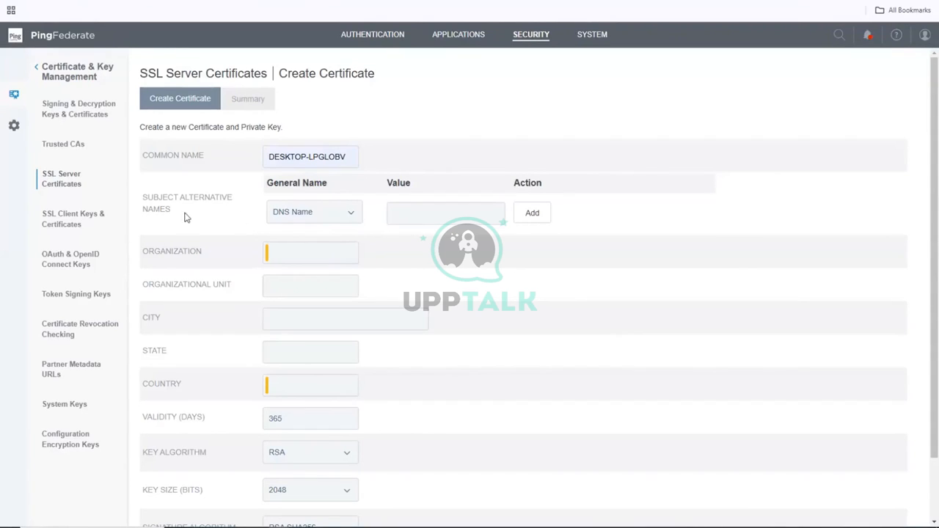
click(426, 213)
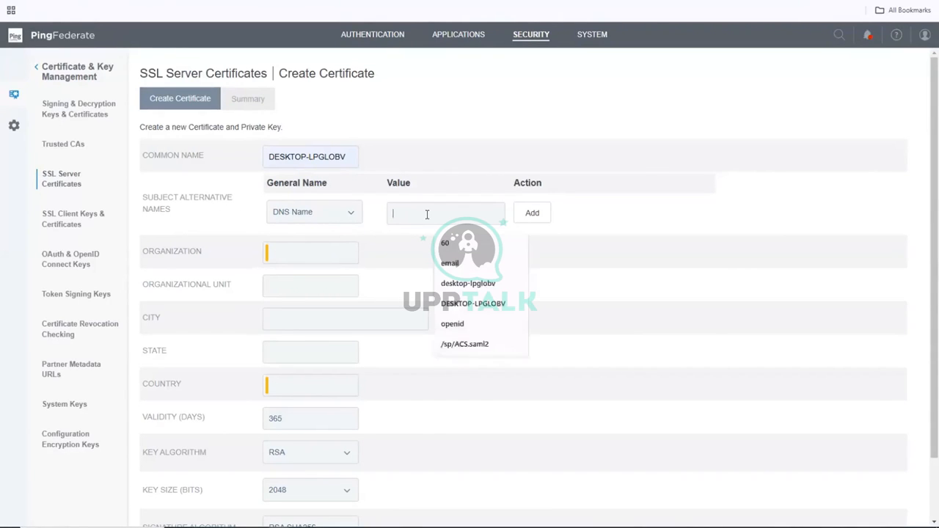
Fill the DNS Name alternative name value with DESKTOP-LPGLOBV.
click(473, 301)
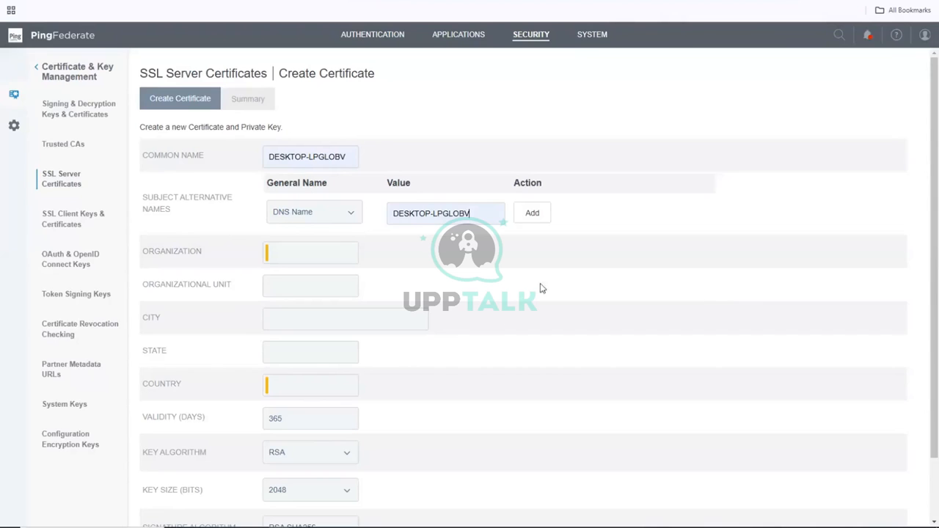
Fill city, state and country from saved address and set Organization to SB_Home.
click(290, 391)
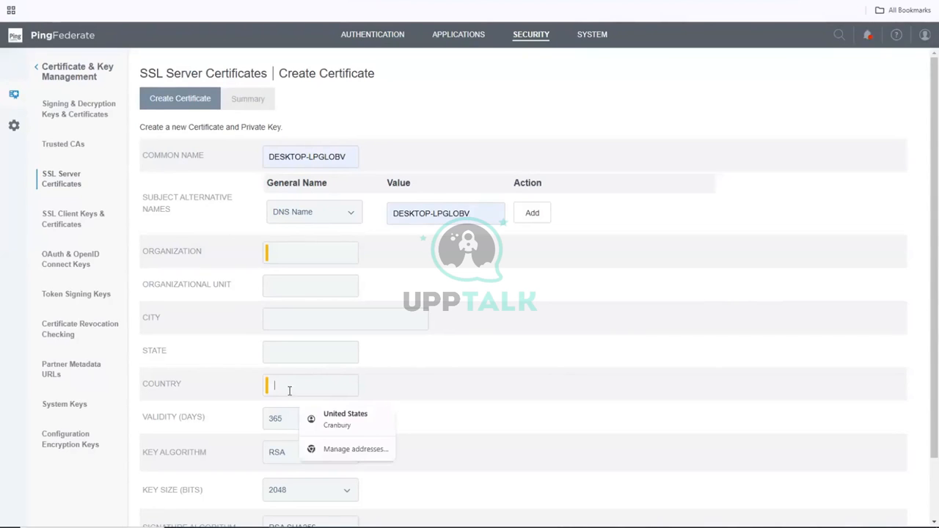
click(364, 424)
click(314, 248)
click(318, 286)
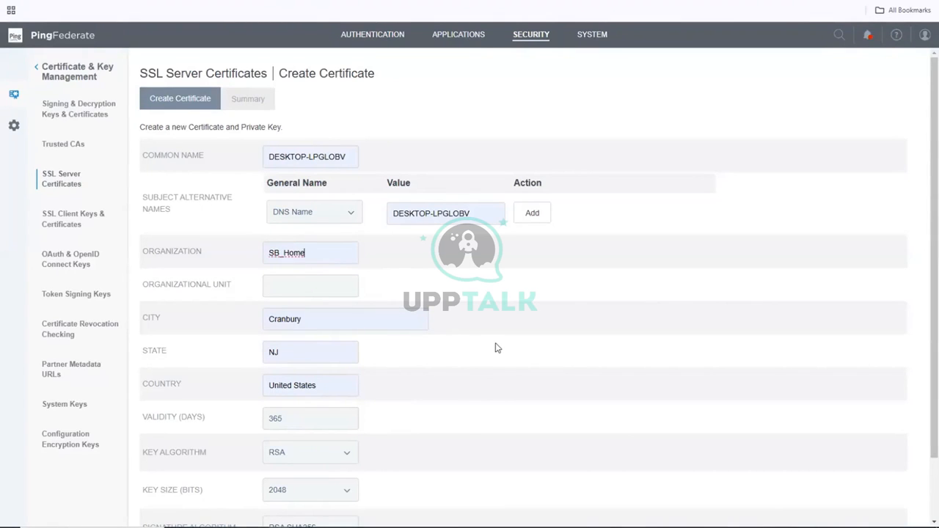
Add DESKTOP-LPGLOBV as a DNS alternative name and change Country to US.
scroll(451, 352, down, 2)
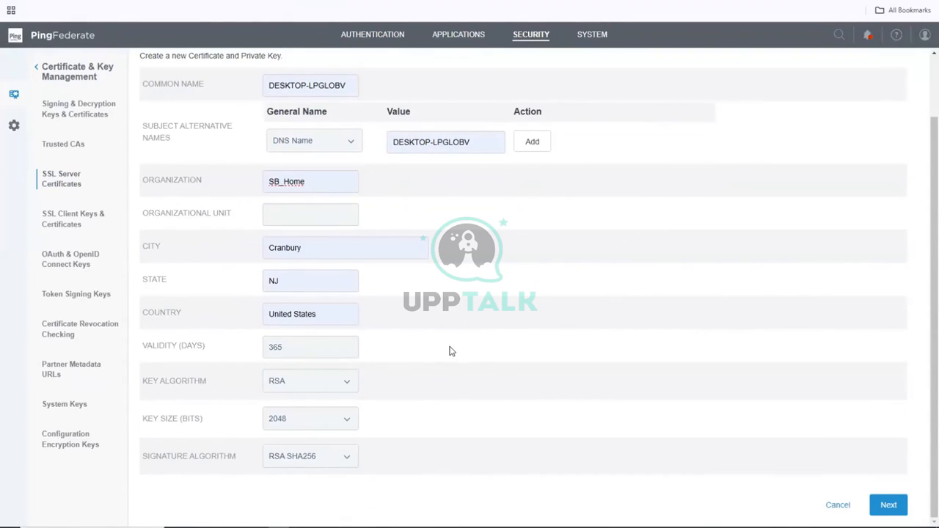
click(541, 150)
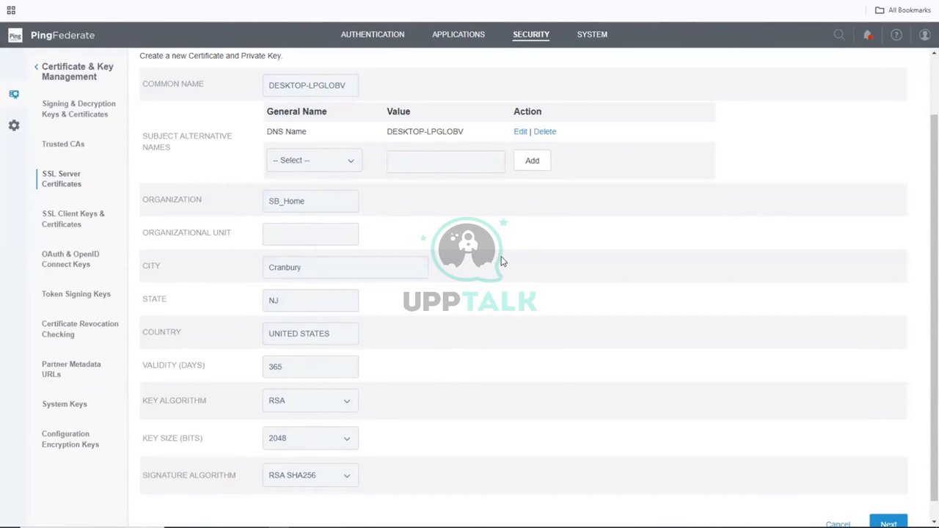
click(330, 334)
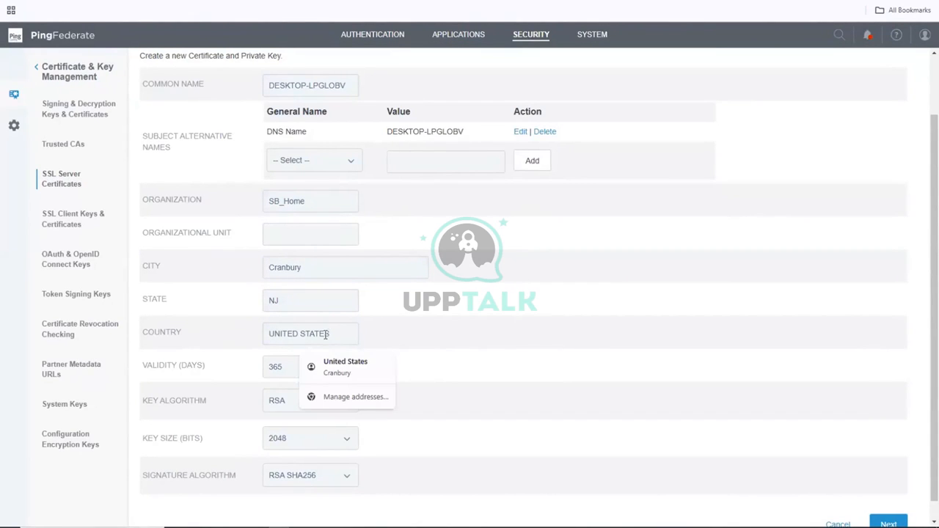
drag(331, 334, 242, 338)
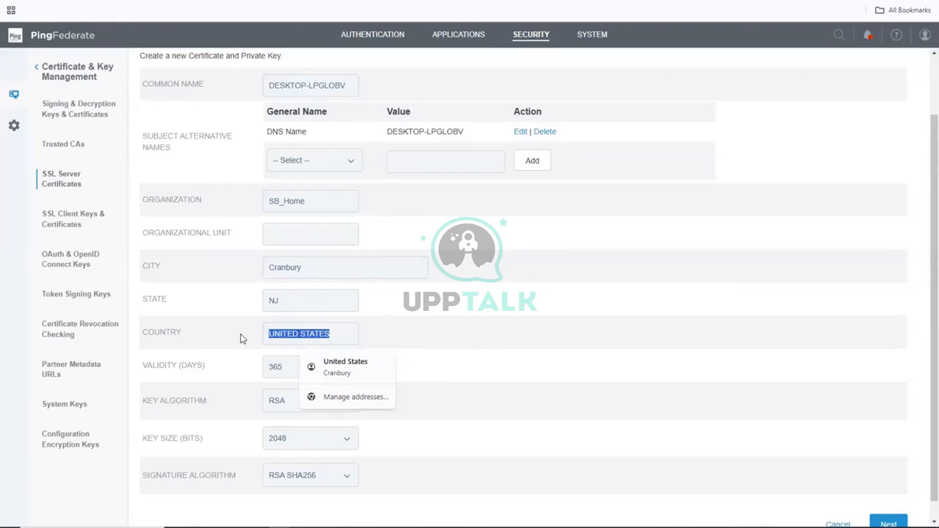
text(US)
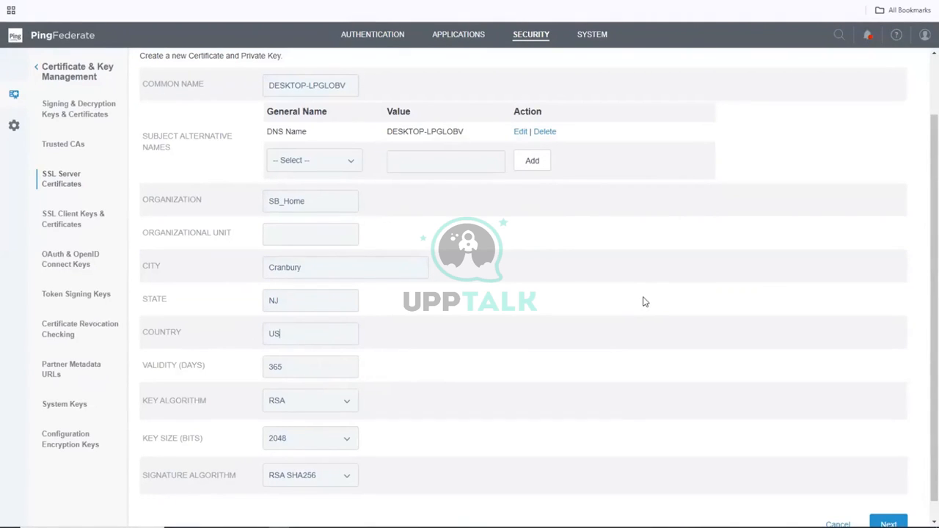
scroll(643, 301, down, 2)
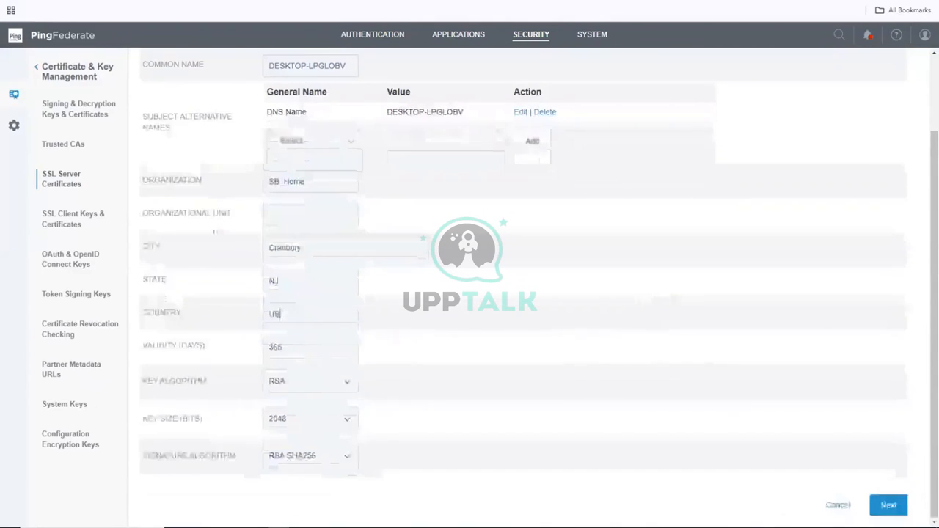
Review the summary and save the DESKTOP-LPGLOBV certificate as active.
click(886, 505)
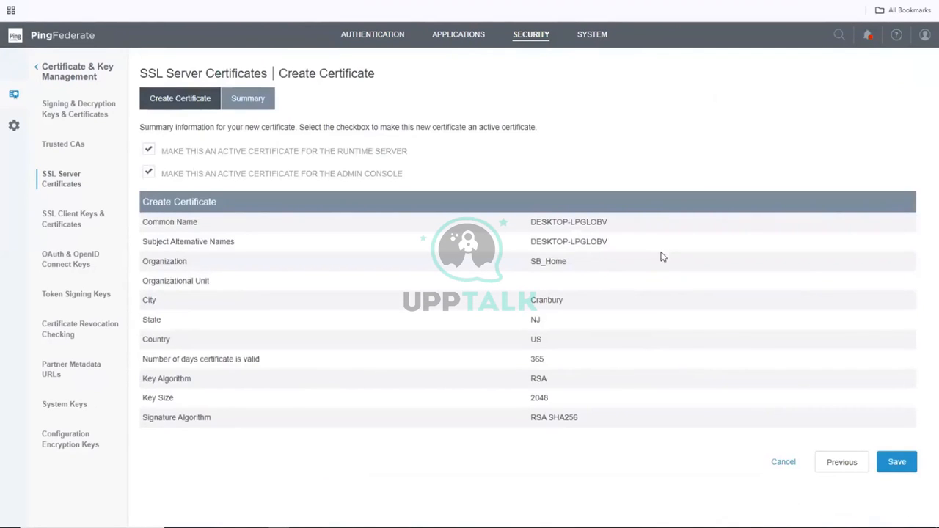
click(897, 462)
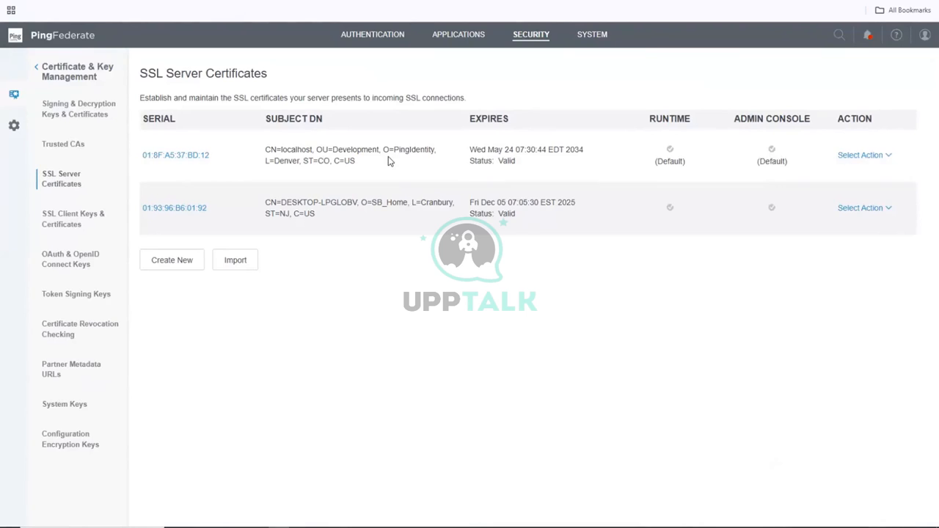
click(859, 210)
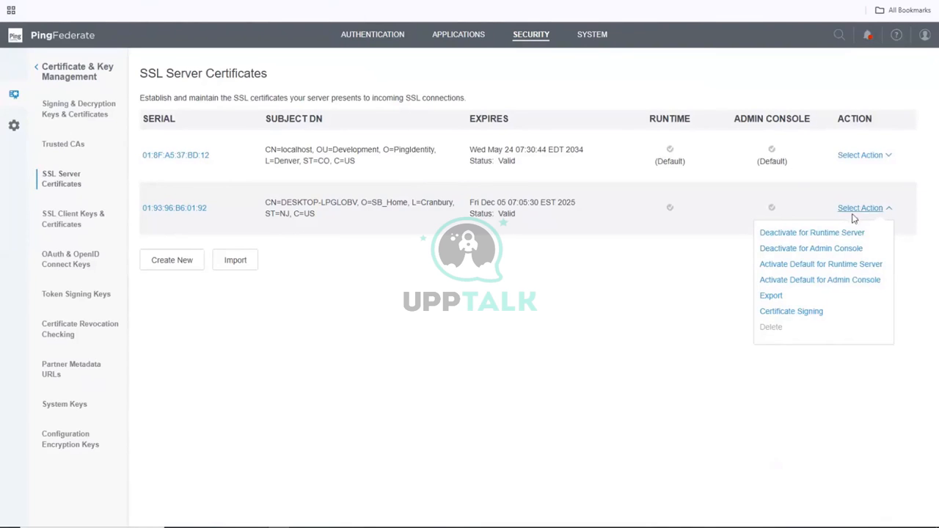
Activate DESKTOP-LPGLOBV as the default certificate for the runtime server.
click(826, 266)
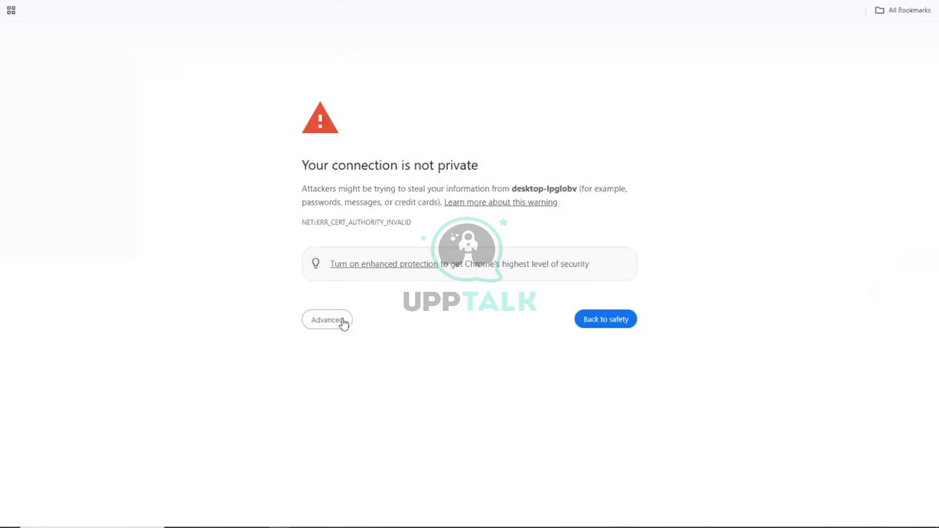
Proceed past the browser's connection-not-private warning via Advanced.
click(342, 321)
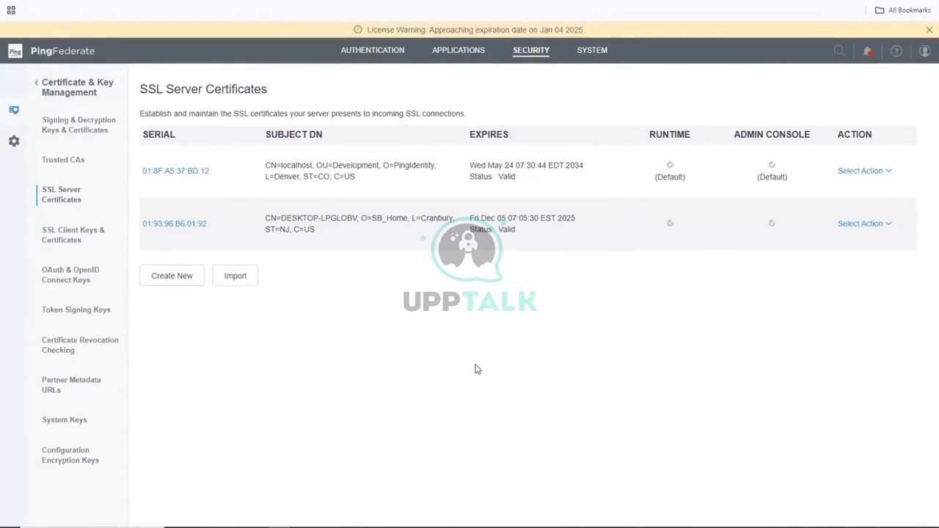
Make DESKTOP-LPGLOBV the default certificate for the runtime server and admin console.
scroll(477, 369, down, 1)
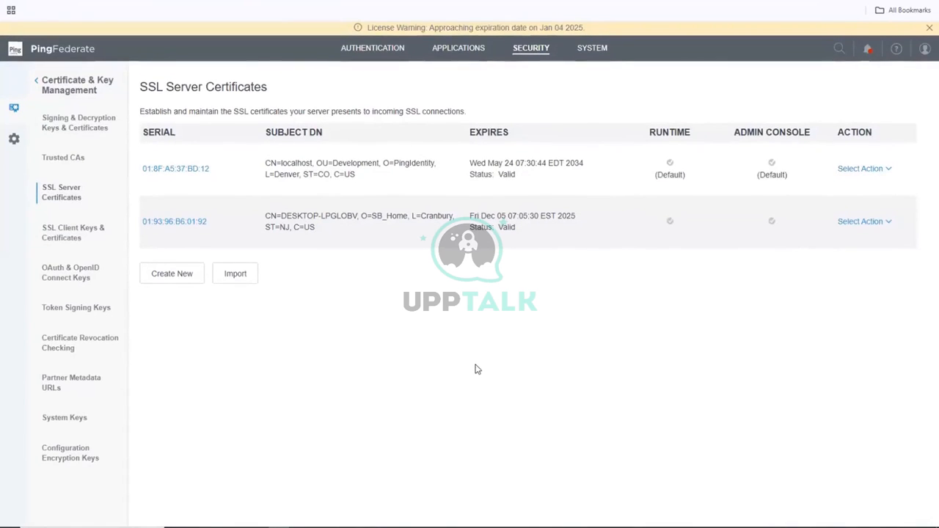
click(860, 221)
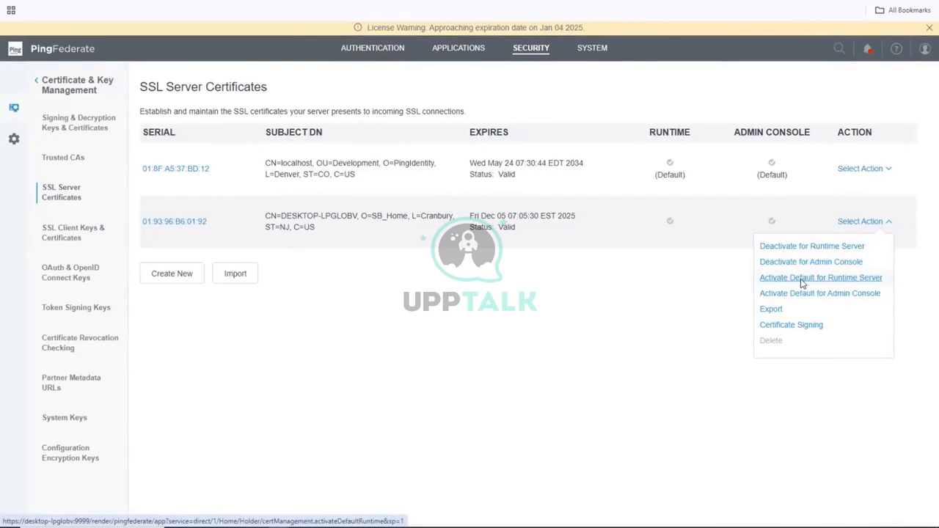
click(801, 282)
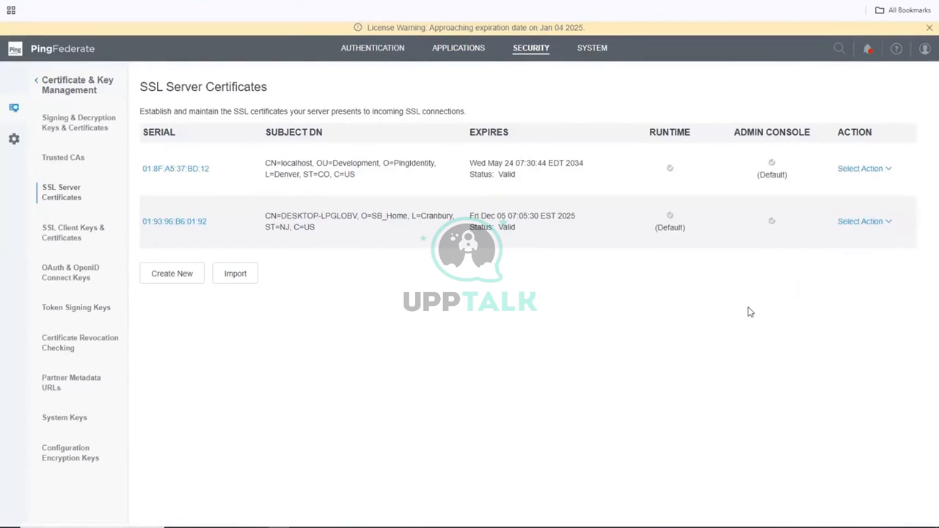
click(869, 169)
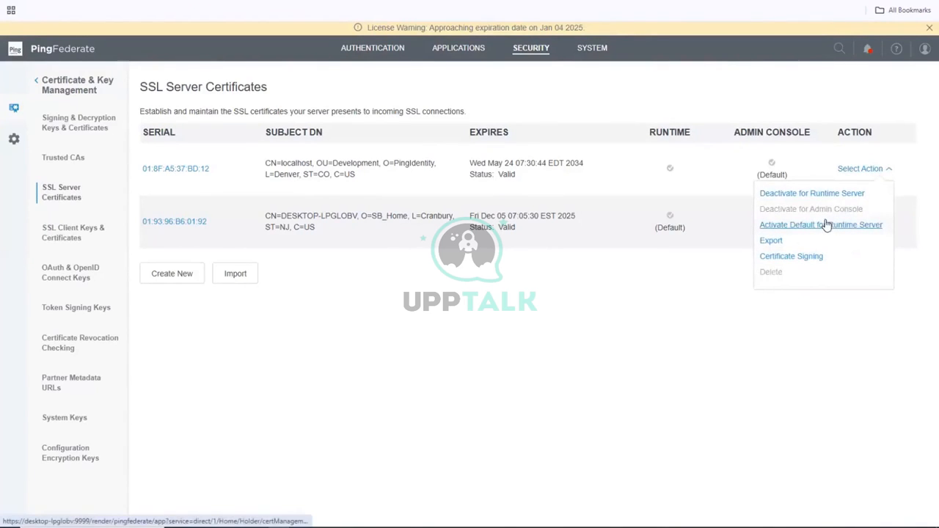
click(668, 325)
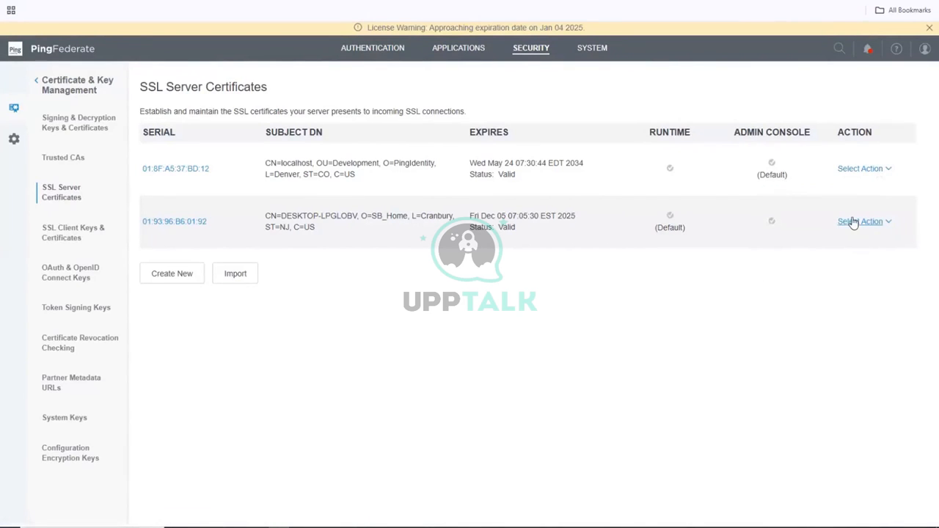
click(853, 223)
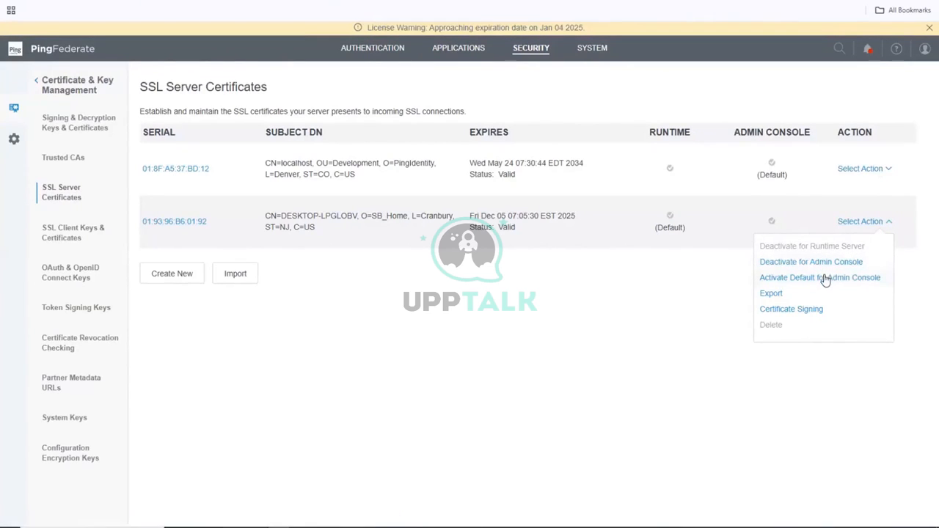
click(825, 278)
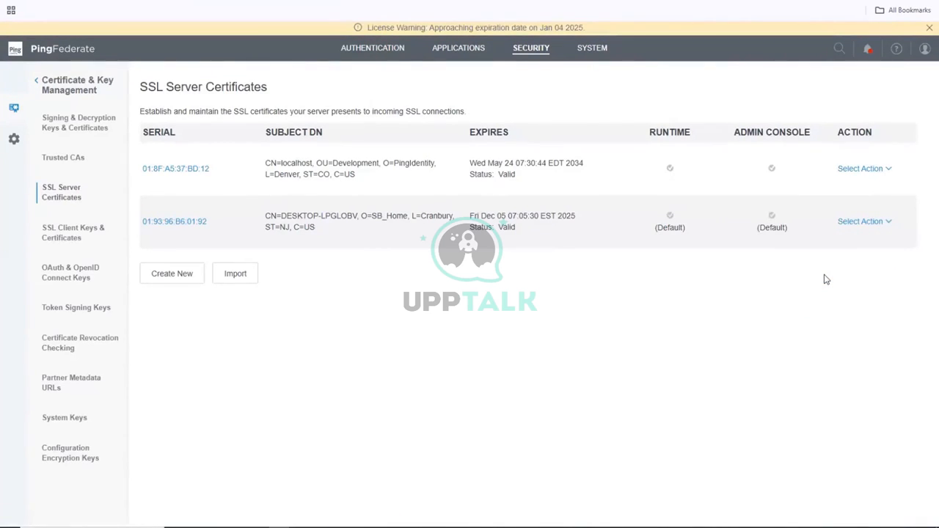
Deactivate the localhost certificate for both the runtime server and admin console.
click(853, 173)
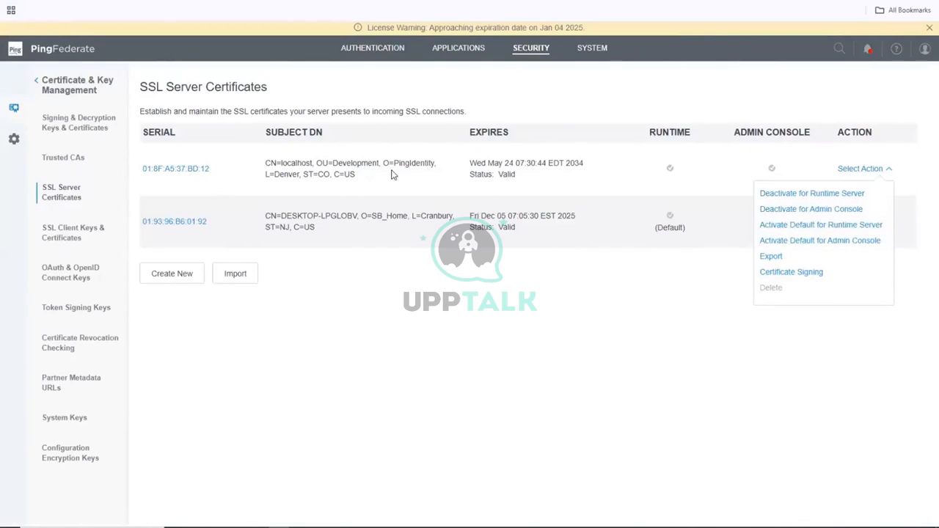
click(794, 195)
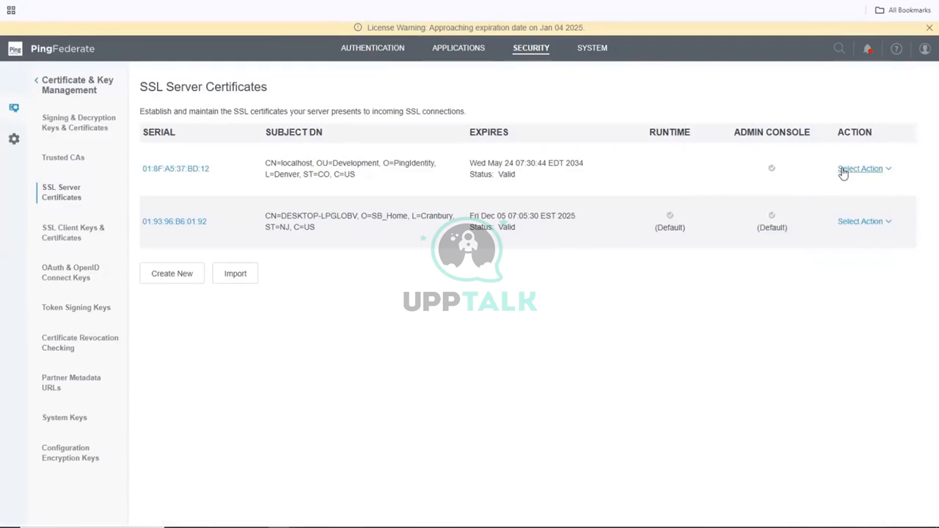
click(851, 169)
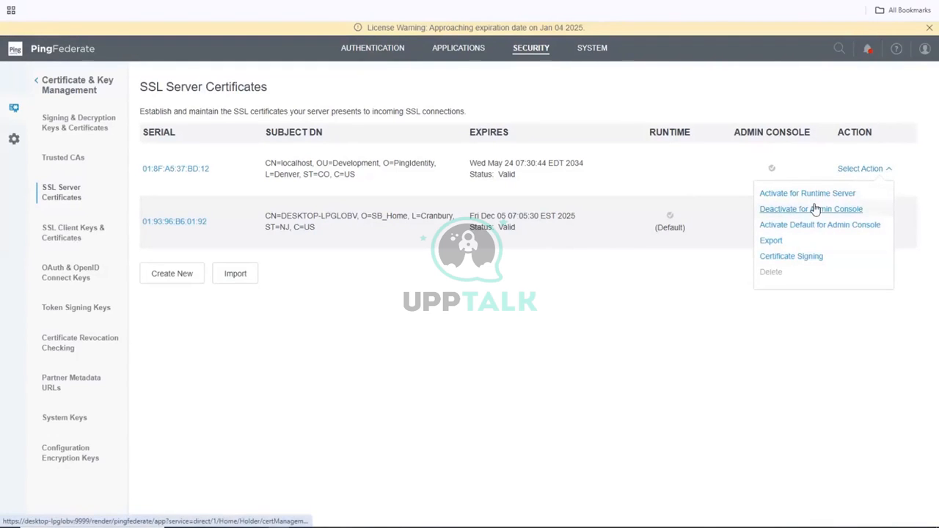
click(814, 209)
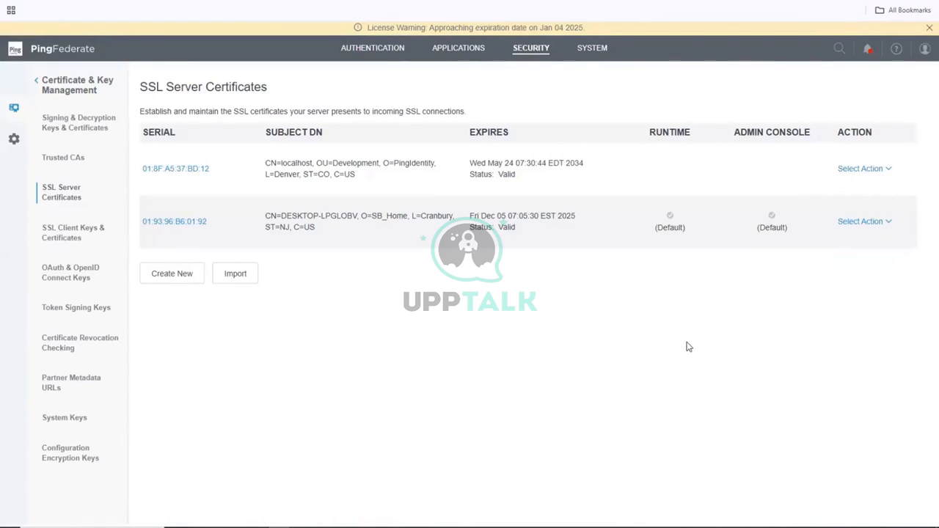
click(853, 223)
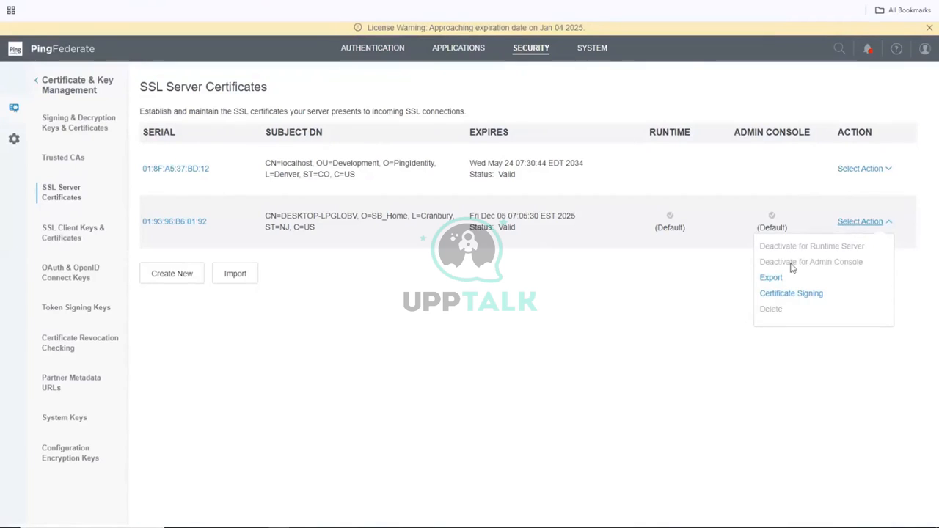
click(772, 278)
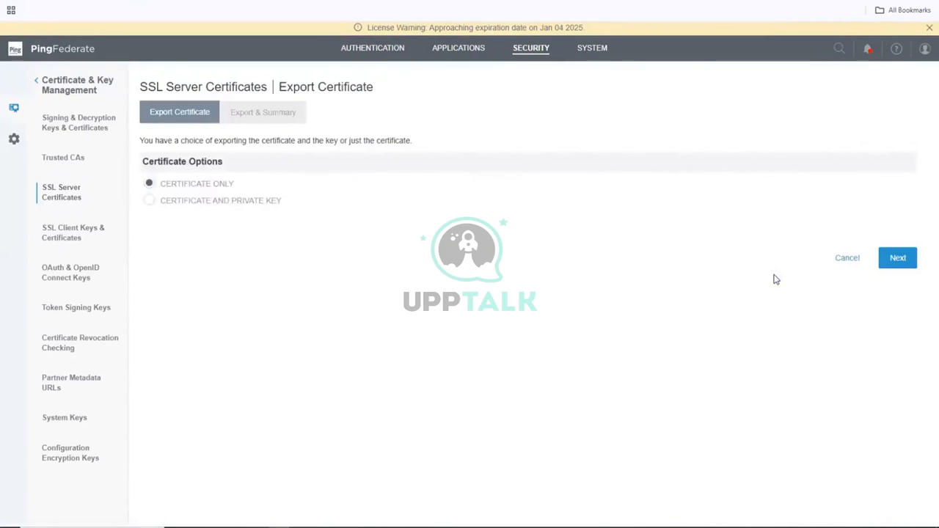
Export DESKTOP-LPGLOBV with its private key as password-protected PKCS12 to the file system.
click(223, 199)
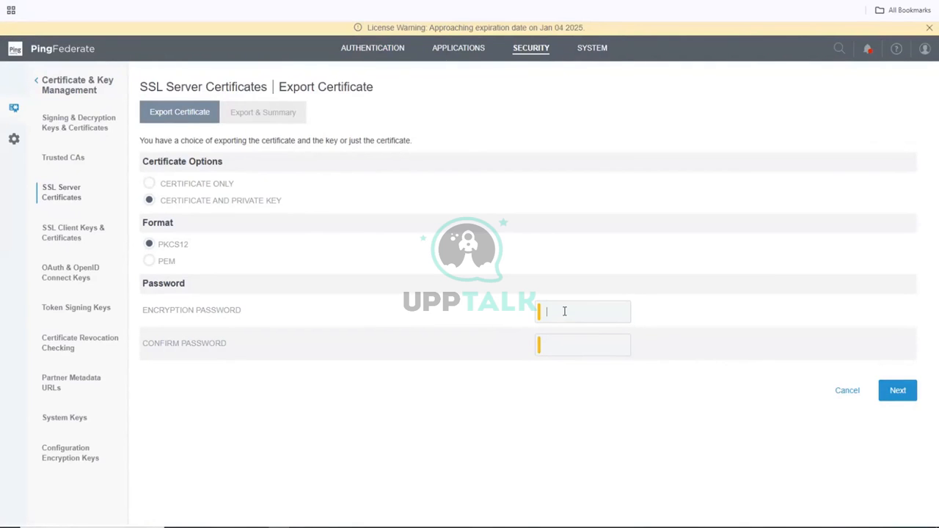
text(password)
key(Tab)
text(password)
click(897, 391)
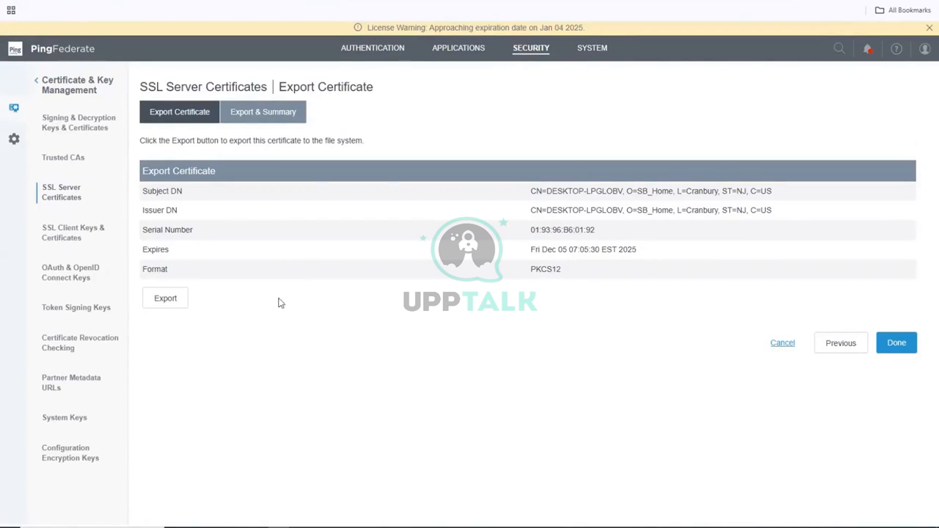
click(180, 306)
Switch to the PingAccess admin console.
click(462, 1)
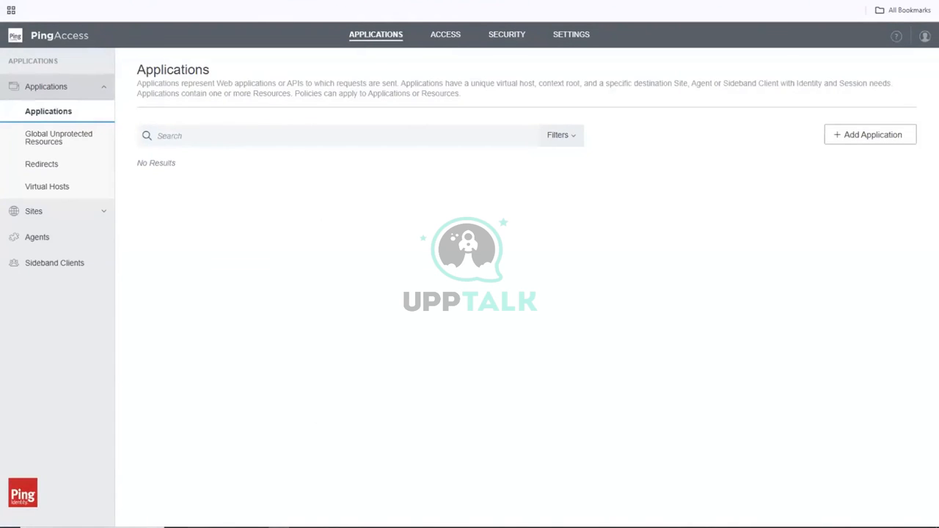
Select the exported 19396B60192 certificate file in the Downloads folder.
mouse_move(196, 526)
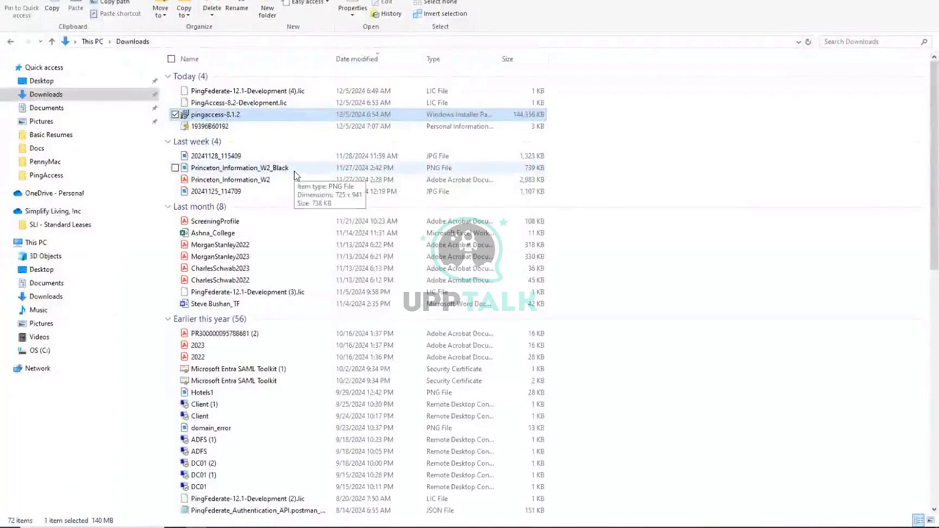
click(216, 128)
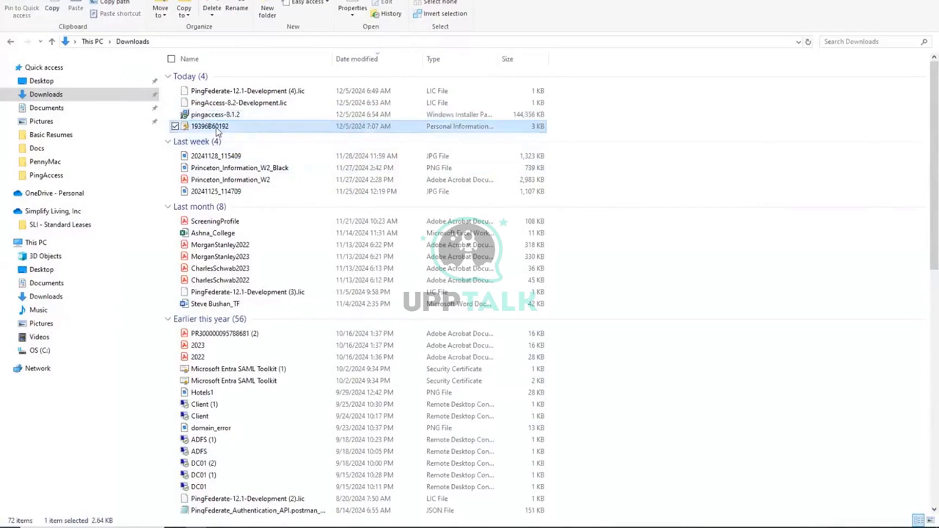
Import 19396B60192 into the Local Machine store with its private key password, choosing a specific store.
double_click(215, 127)
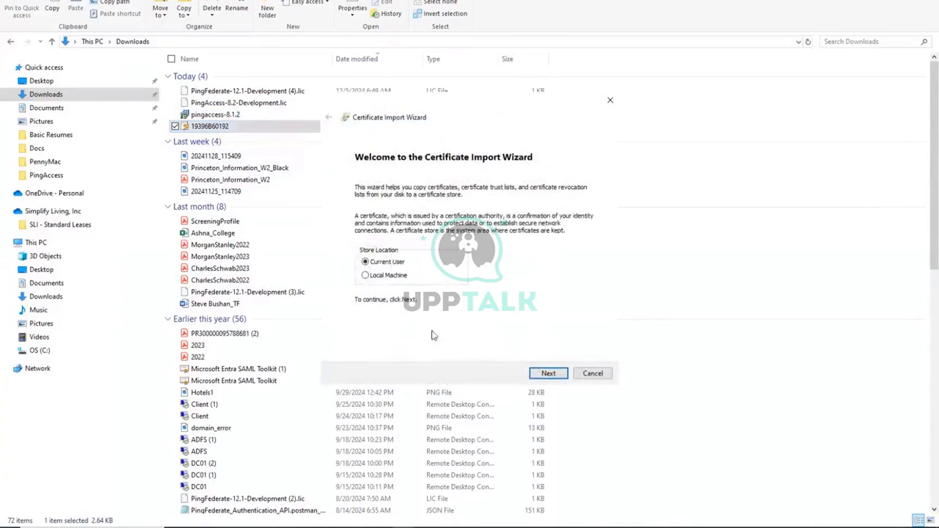
click(394, 277)
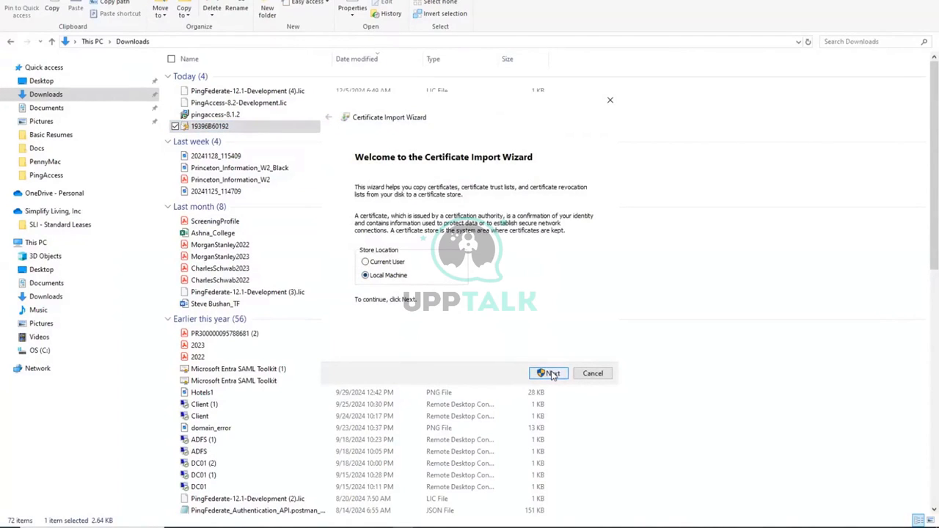
click(552, 374)
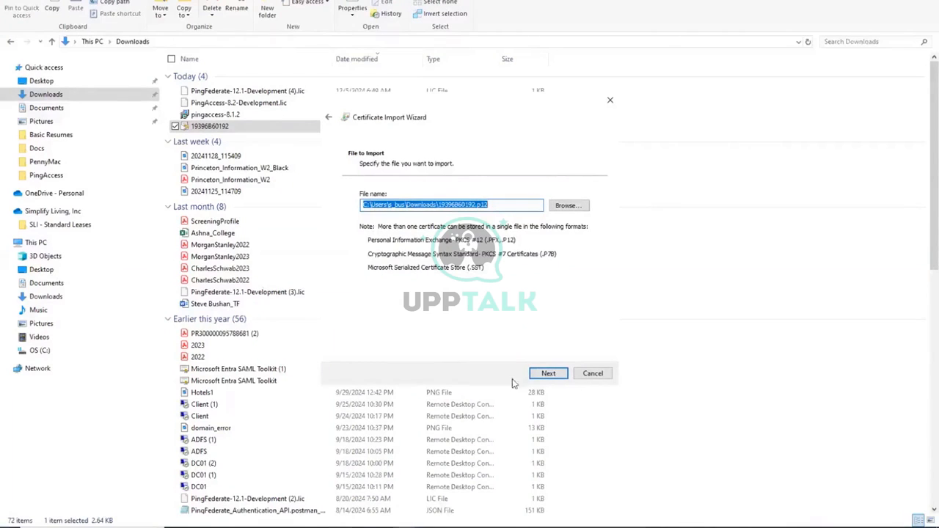
click(556, 380)
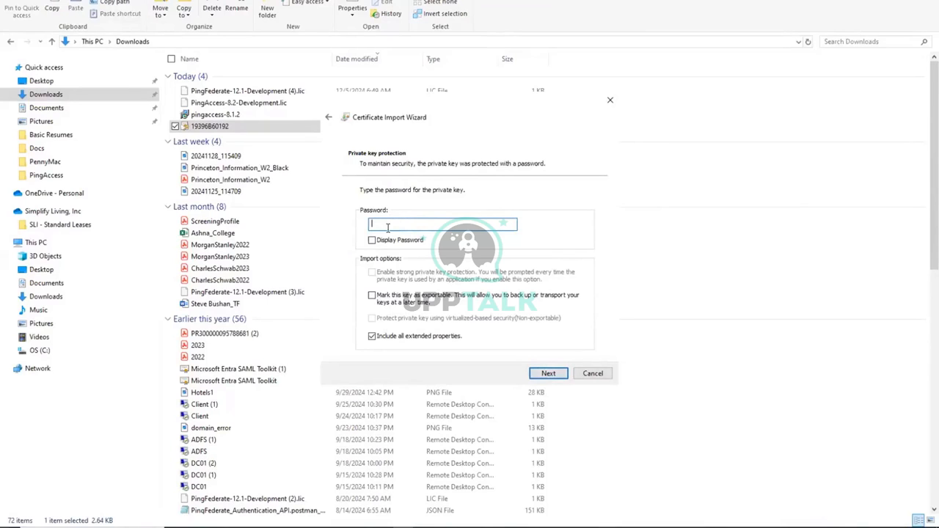
text(*********)
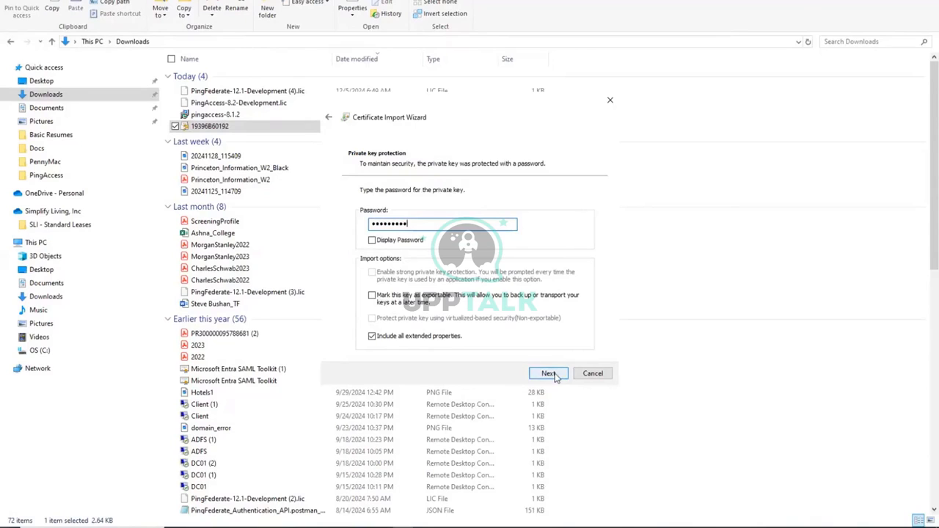
click(548, 373)
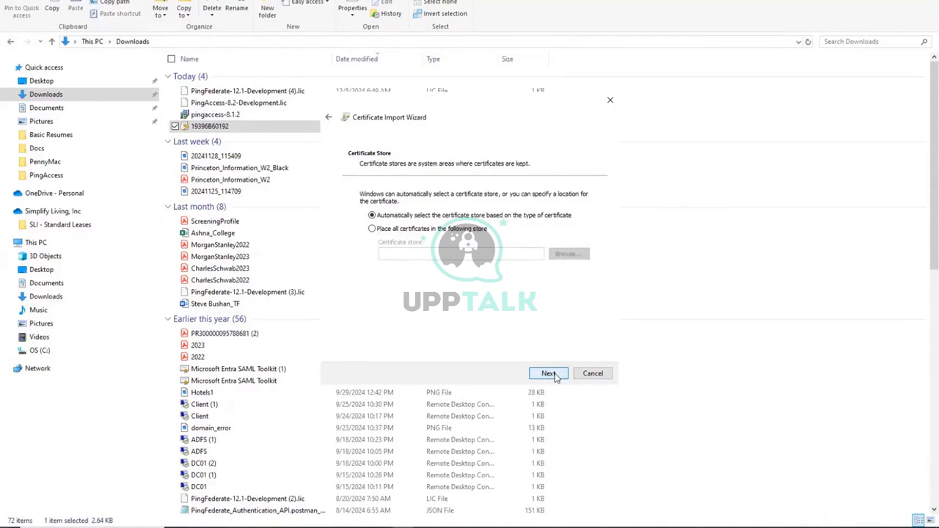
click(390, 230)
Place 19396B60192 in Trusted Root Certification Authorities and complete the import.
click(390, 229)
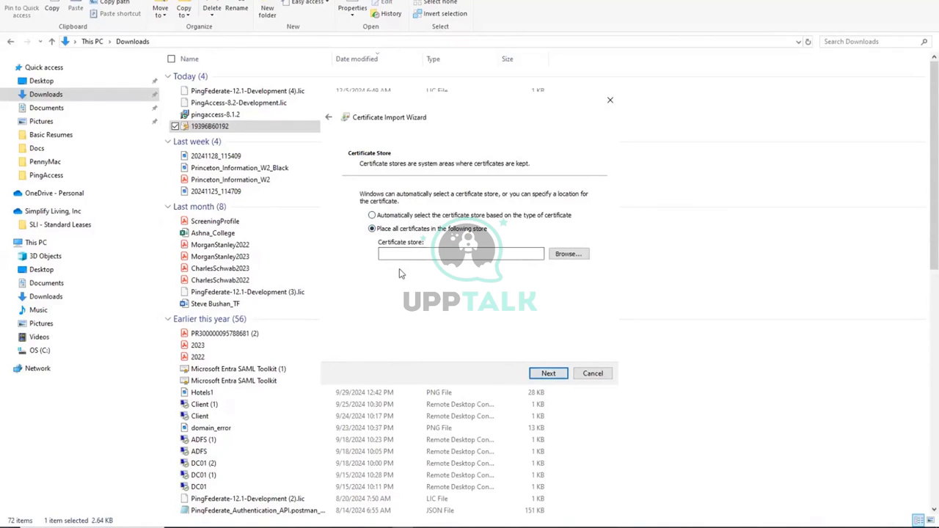
click(568, 254)
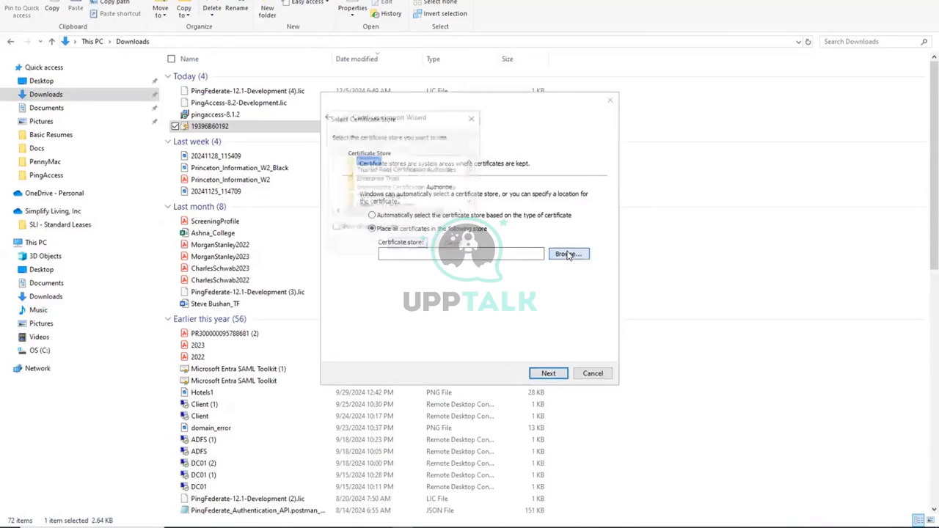
click(402, 169)
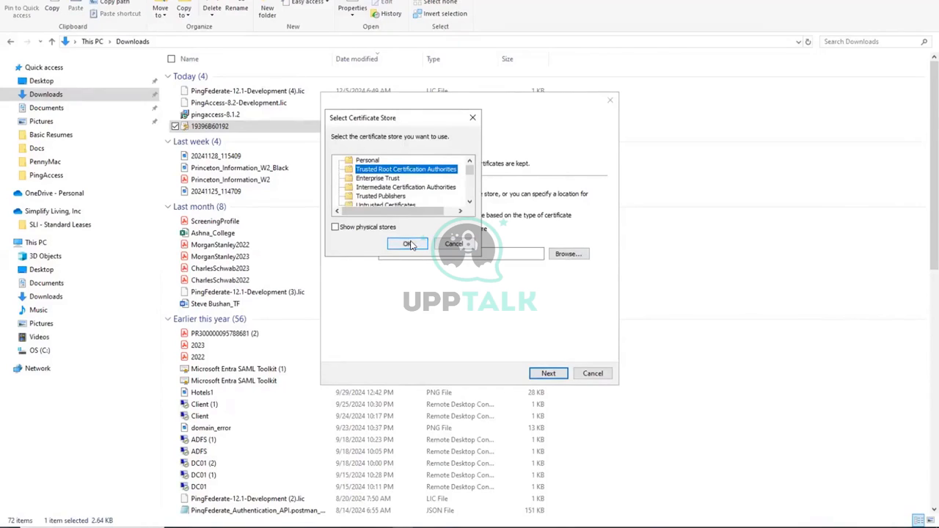
click(410, 244)
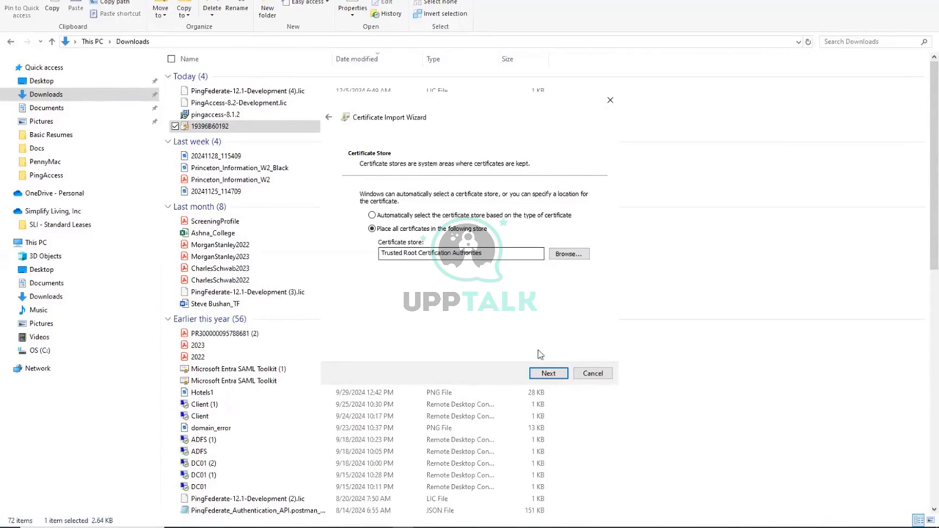
click(547, 374)
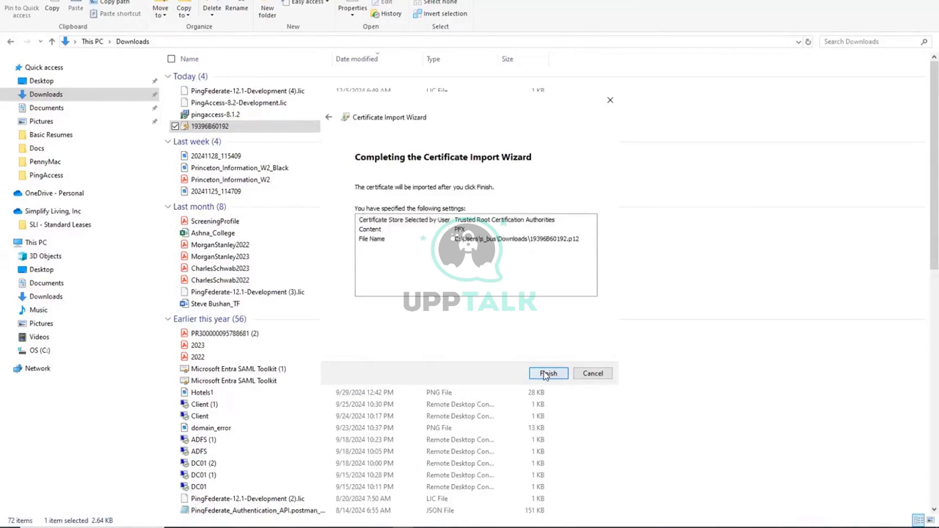
click(547, 374)
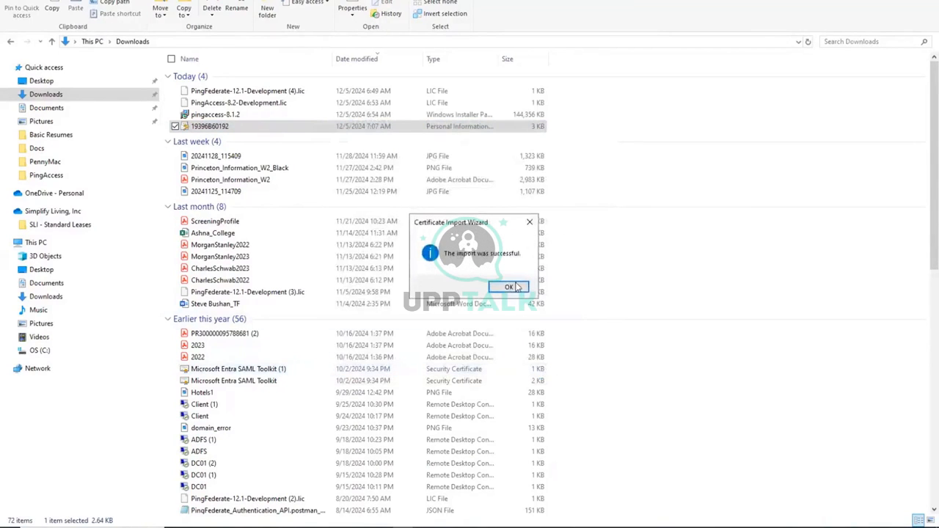
click(515, 287)
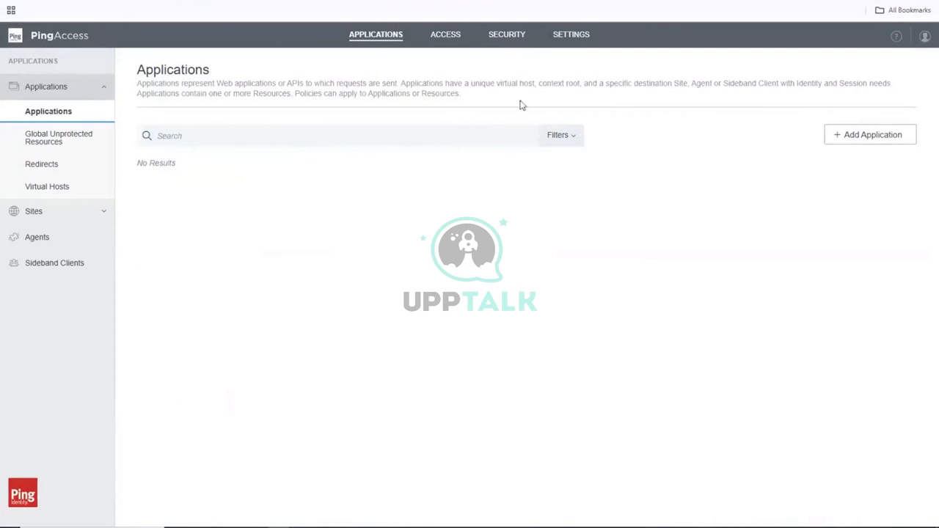
Go to PingAccess's SECURITY certificates settings.
click(514, 40)
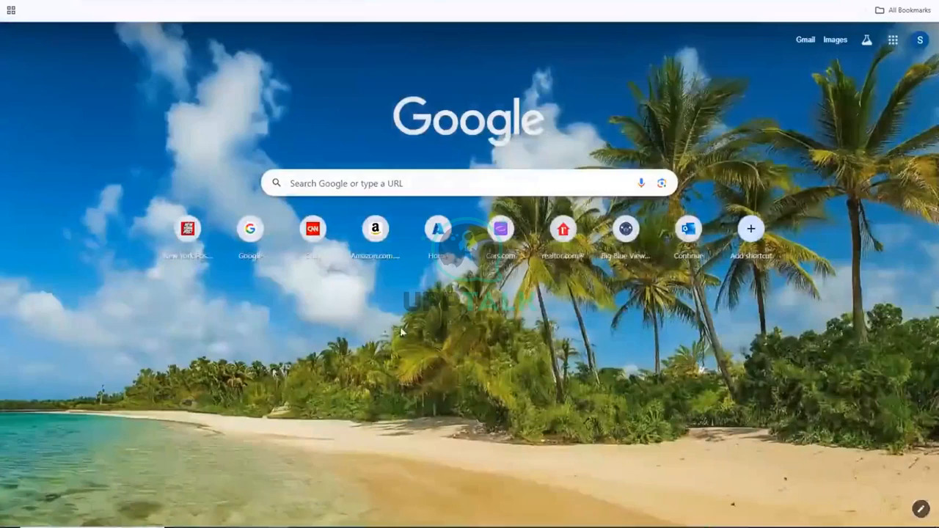
Sign on to the PingFederate admin console with the admin username and password.
key(ctrl+l)
key(ctrl+v)
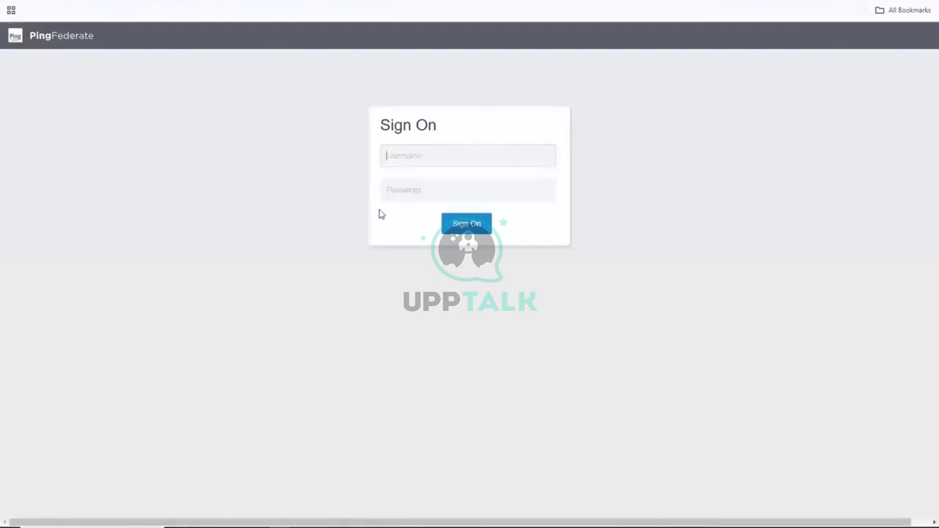
text(bushans)
key(Tab)
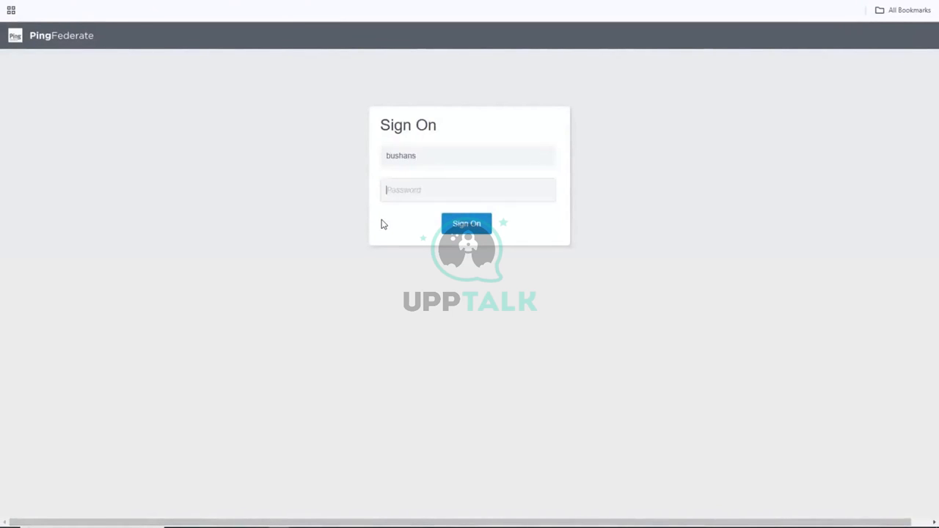
text(*********)
click(466, 227)
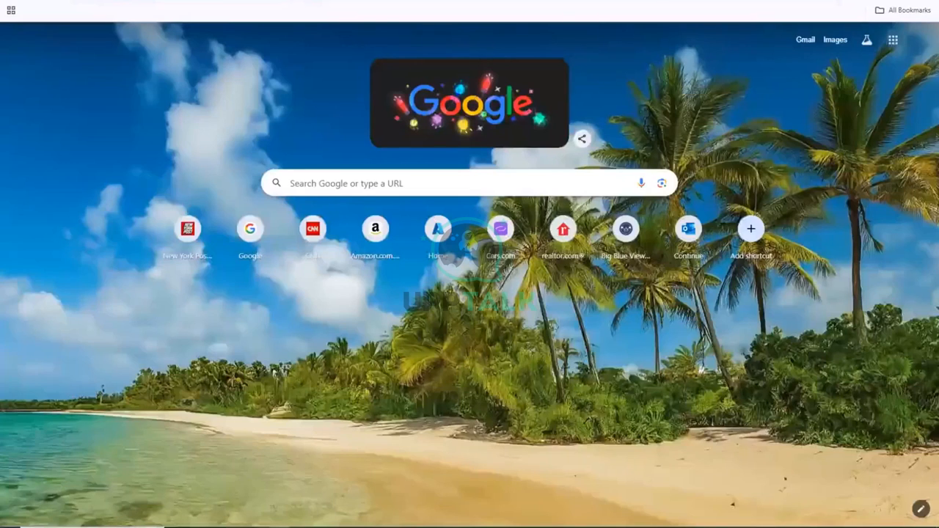
Check the Login_PingAccess notes in Notepad++ and return to the browser address bar.
click(302, 526)
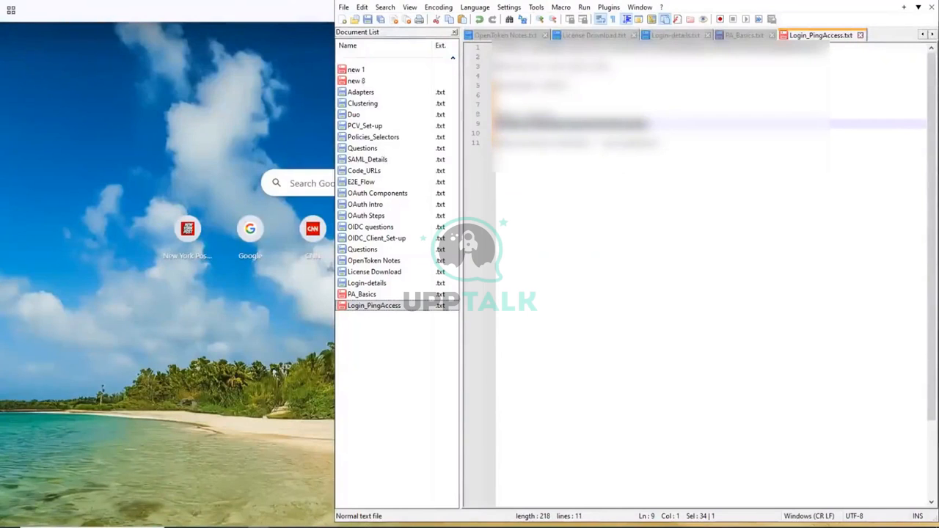
key(alt+Tab)
key(ctrl+l)
Load the PingAccess console URL, proceeding past the certificate warning.
key(ctrl+v)
key(Return)
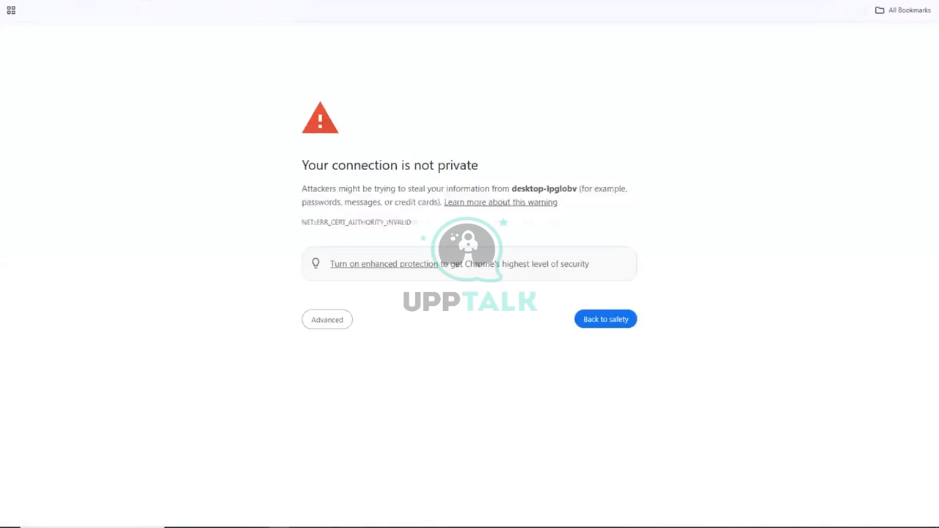
click(316, 326)
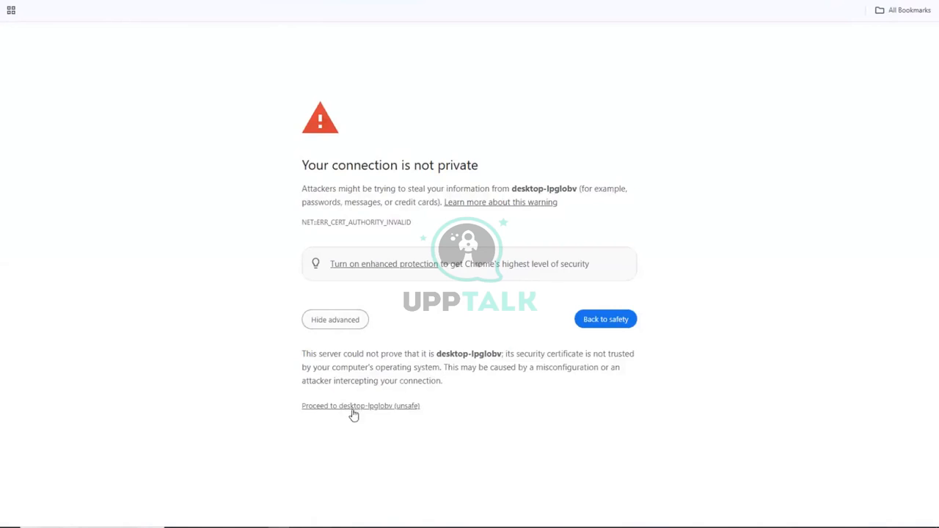
click(355, 411)
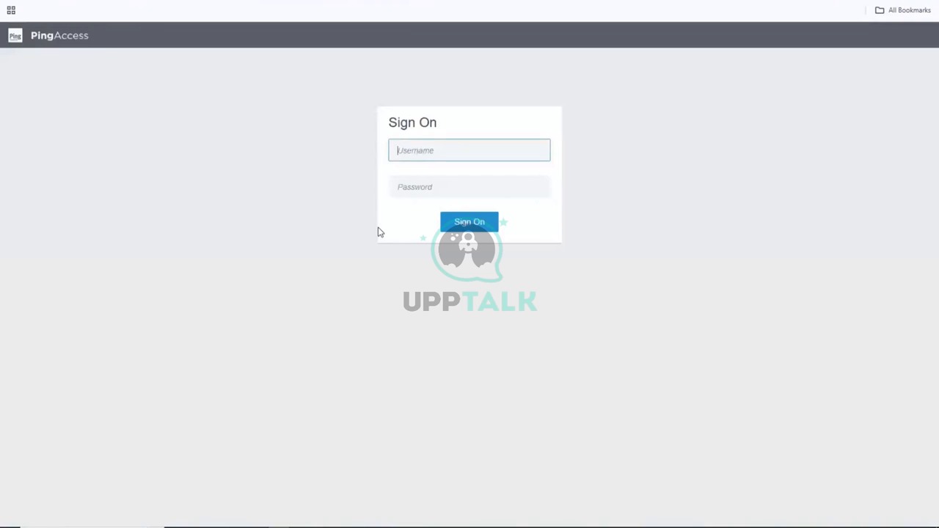
Sign in to PingAccess as Administrator and open the Security certificates page.
text(Adminis)
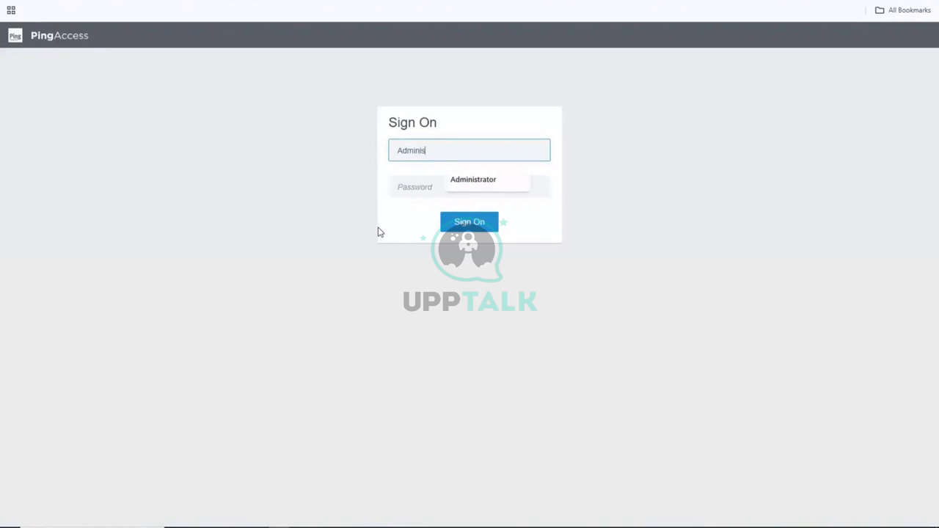
click(479, 187)
click(444, 188)
text(********)
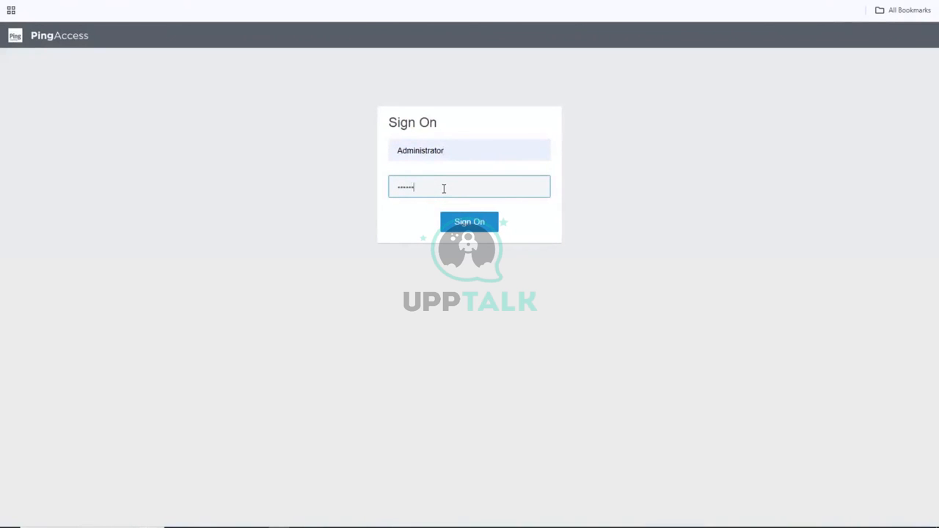
click(473, 228)
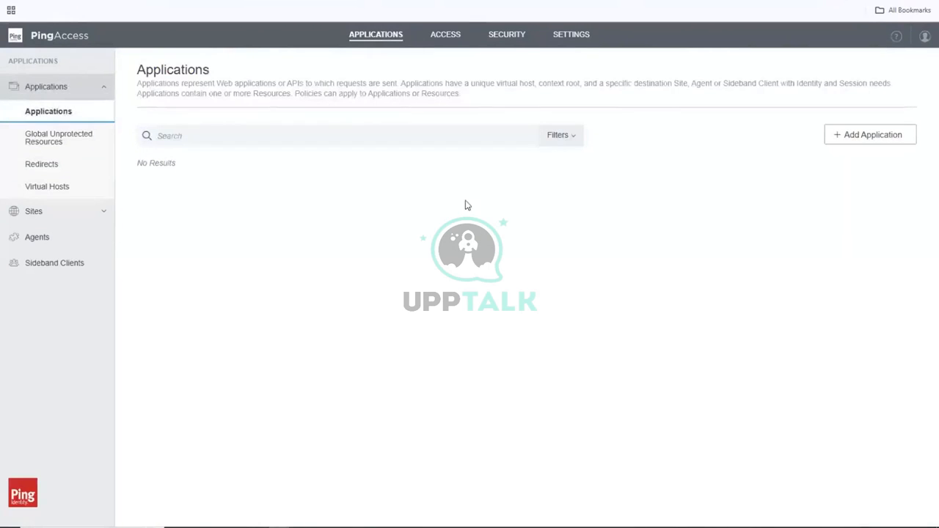
click(509, 39)
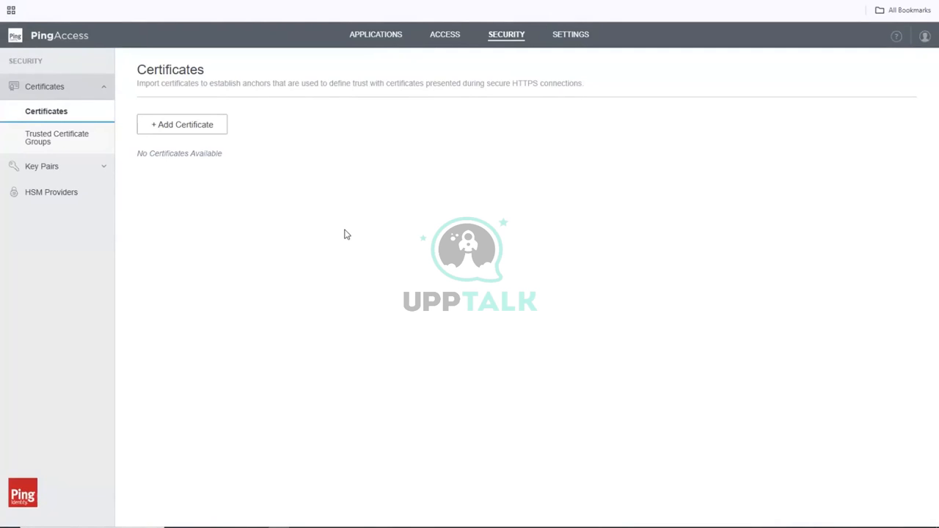
Start a Key Pairs import with alias PF_CERT and the file password.
click(89, 167)
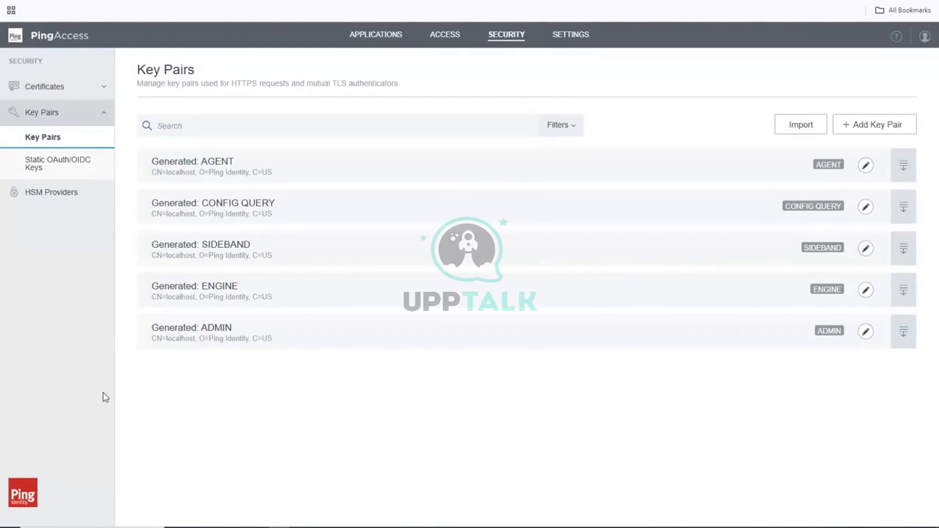
click(801, 126)
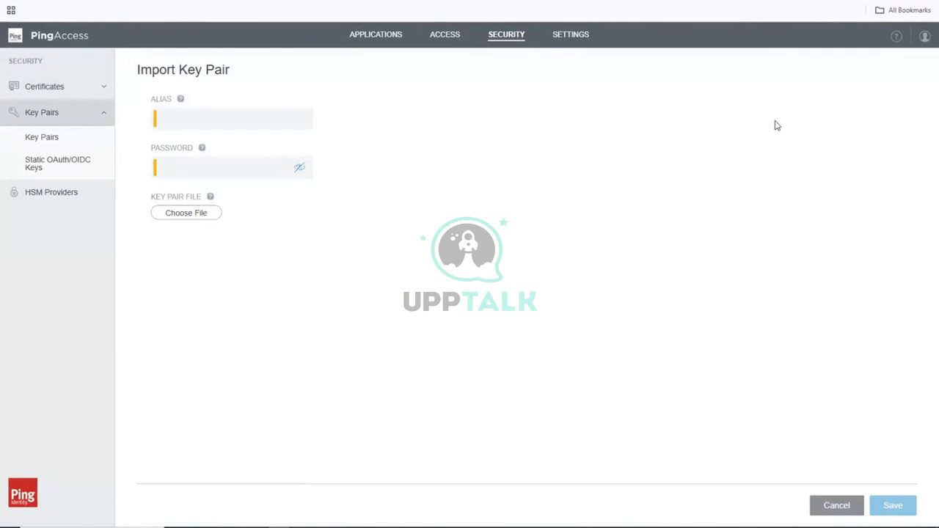
click(257, 116)
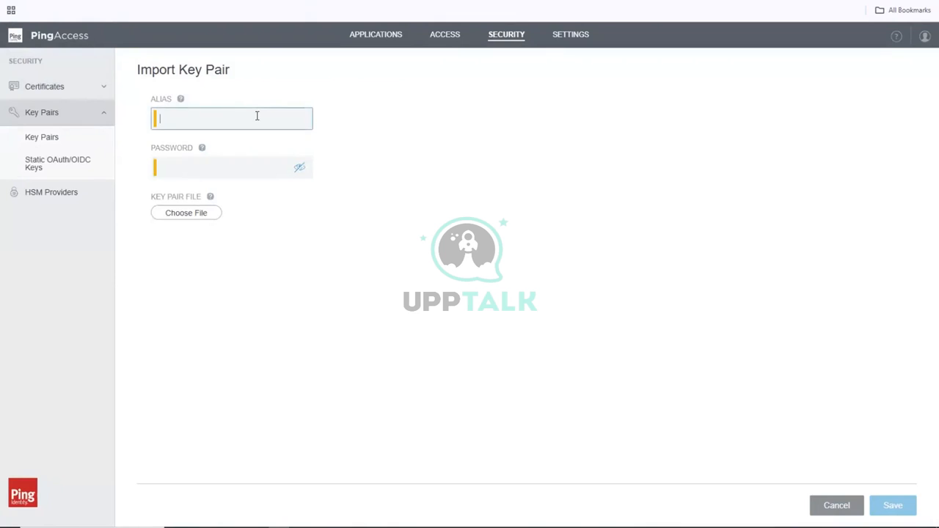
text(PF)
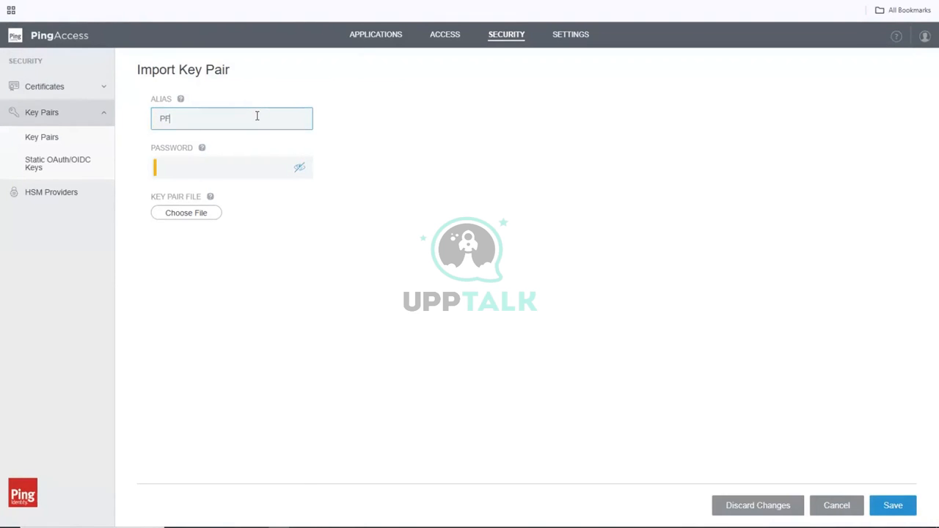
text(_CERT)
click(198, 172)
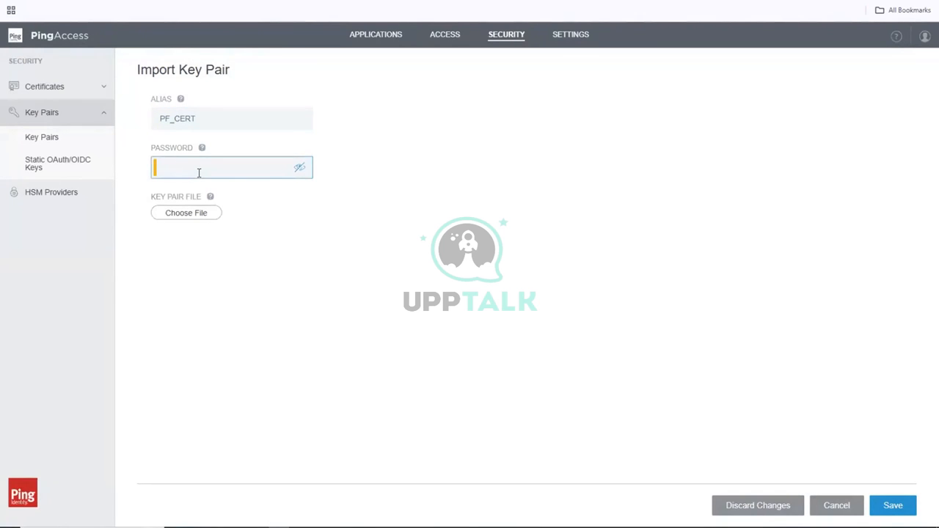
text(•••••••••)
Upload 19396B60192.p12 and save the PF_CERT key pair.
click(190, 220)
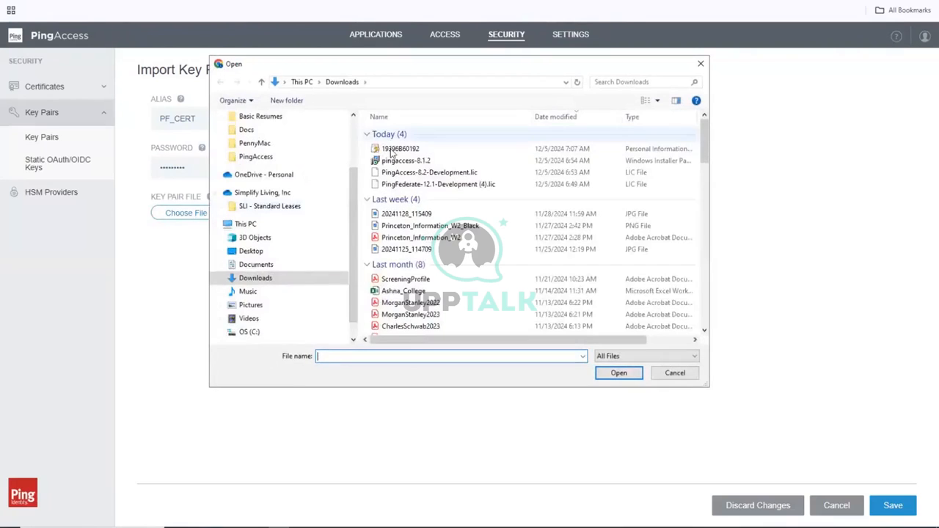
click(396, 149)
click(618, 374)
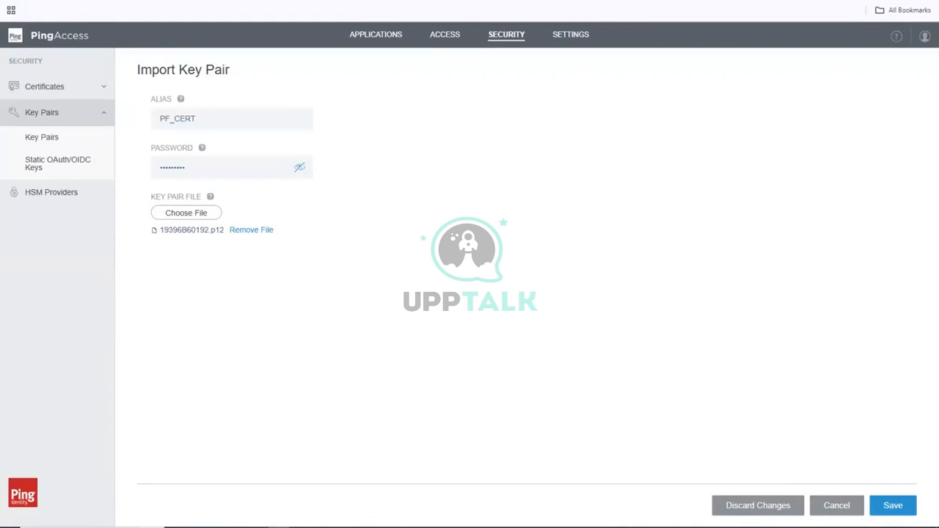
click(890, 510)
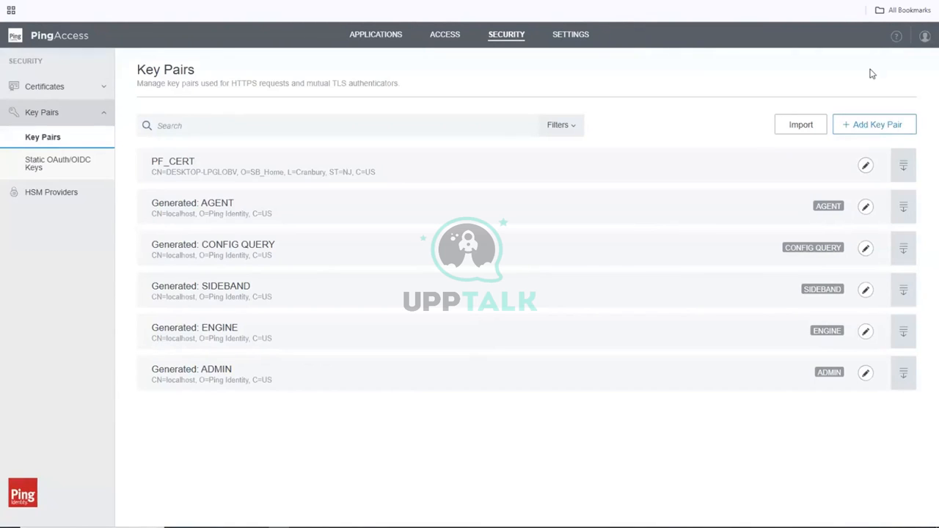
click(867, 171)
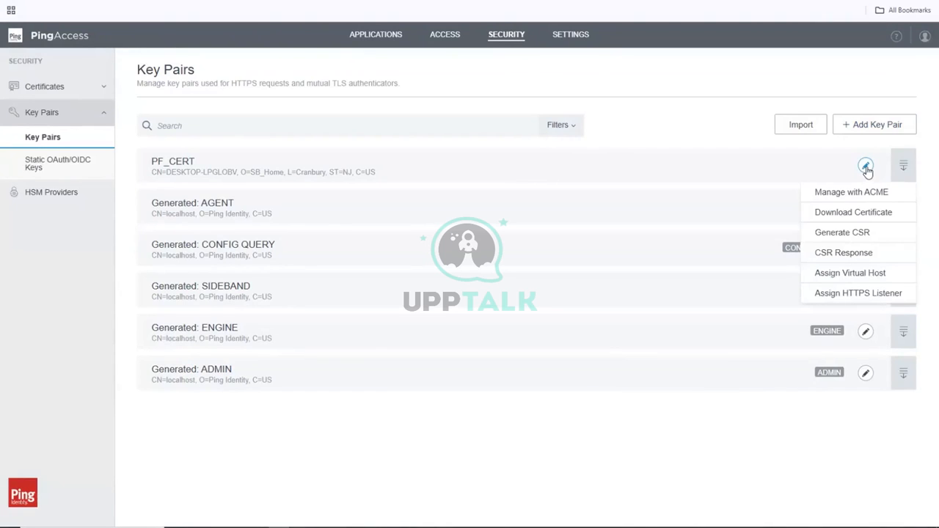
Tick the ADMIN, ENGINE and AGENT HTTPS listeners for PF_CERT and save.
click(845, 293)
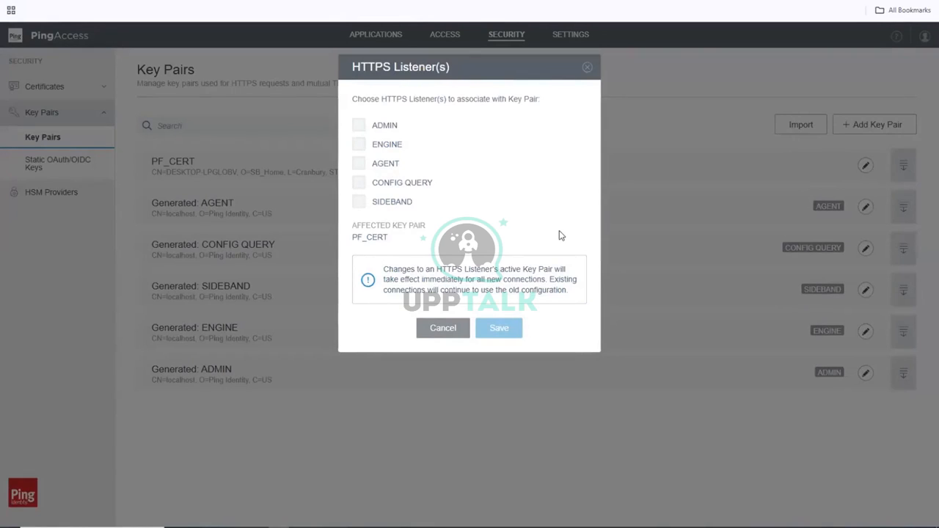
click(378, 145)
click(387, 128)
click(388, 168)
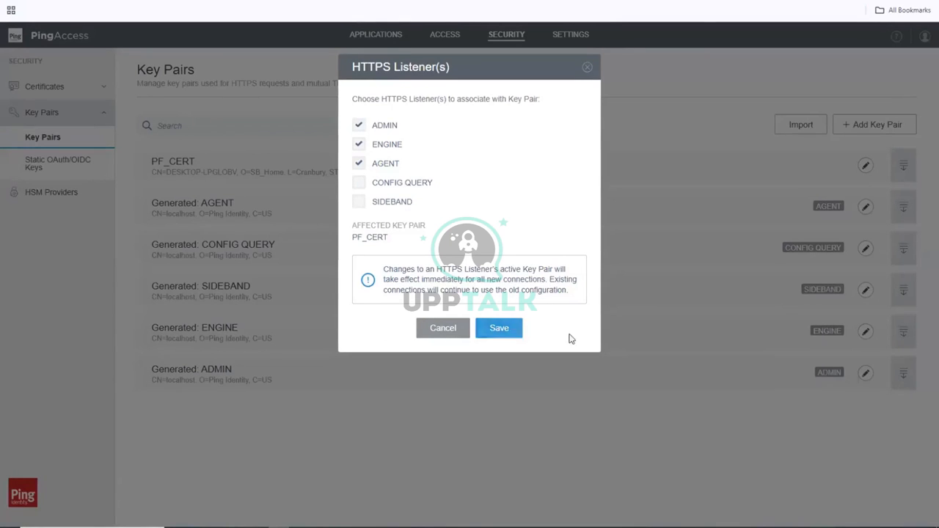
click(517, 331)
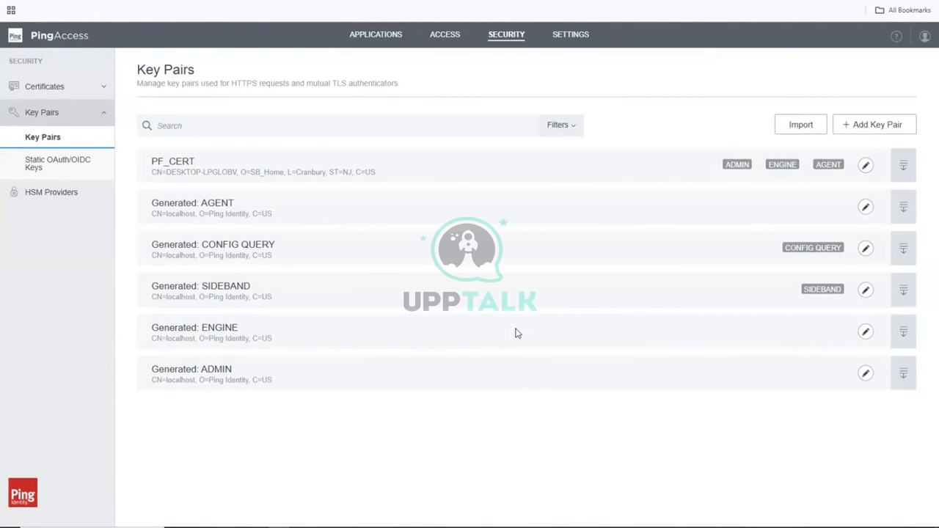
click(866, 167)
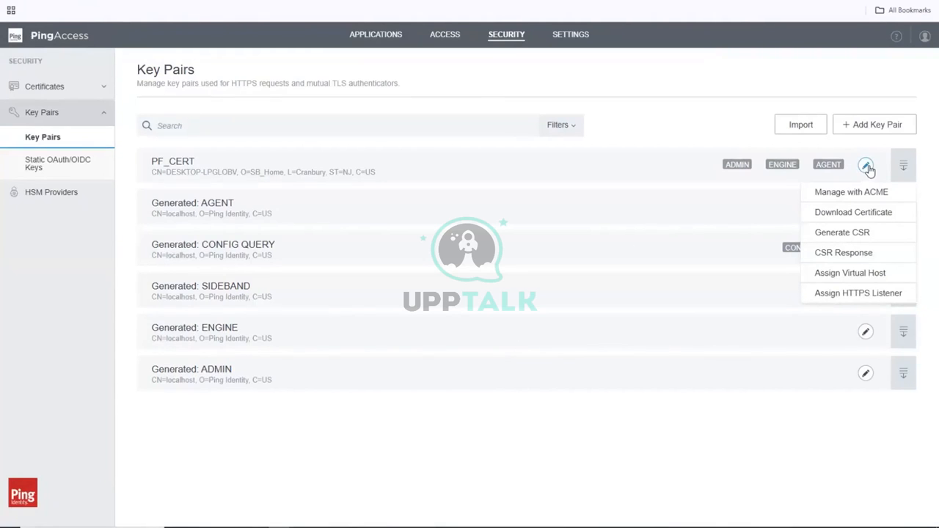
click(867, 168)
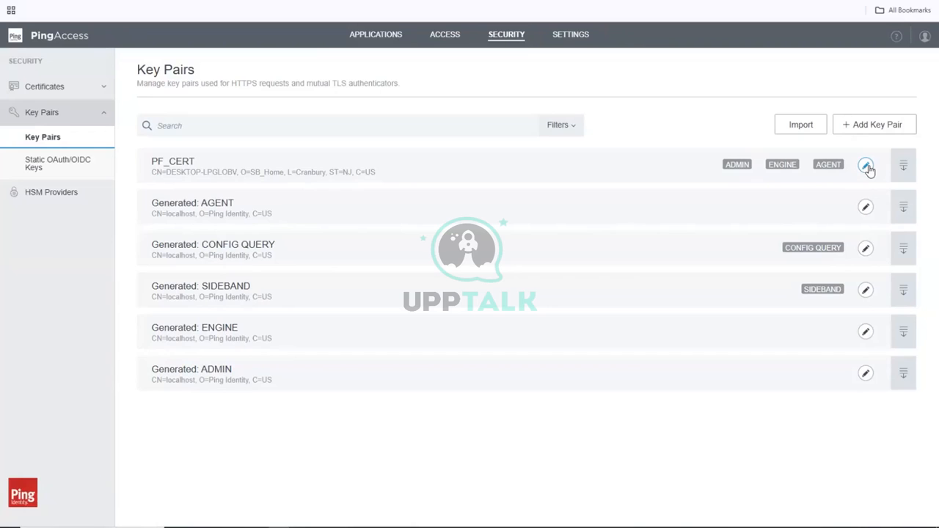
Browse the Certificates and Trusted Certificate Groups pages, then begin adding a certificate.
click(61, 91)
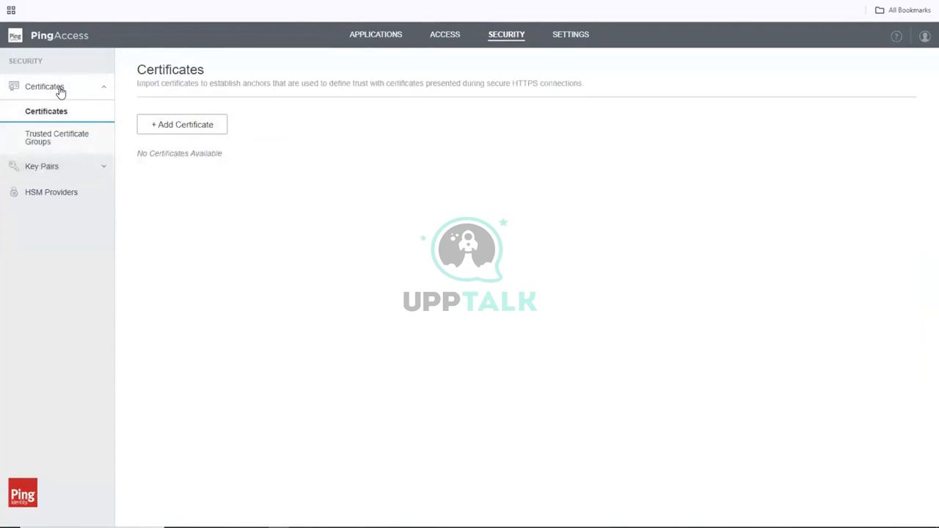
click(61, 142)
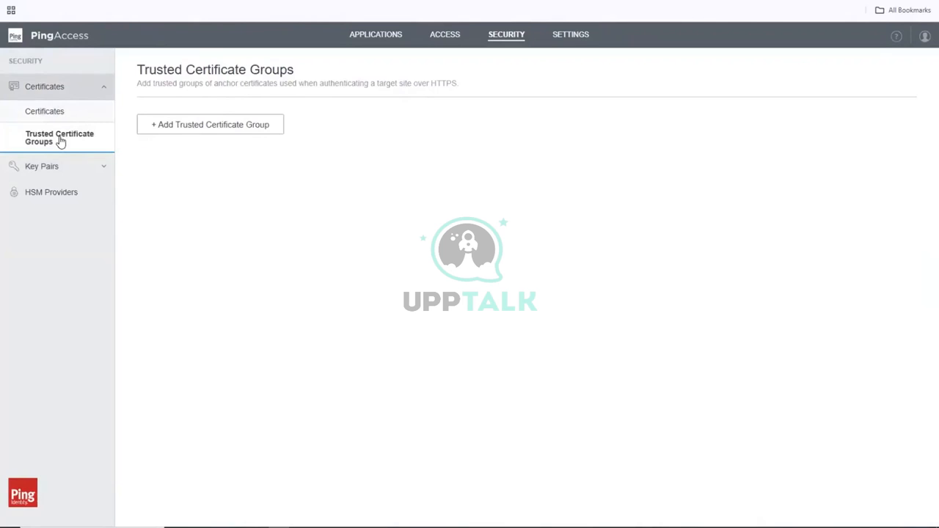
click(57, 114)
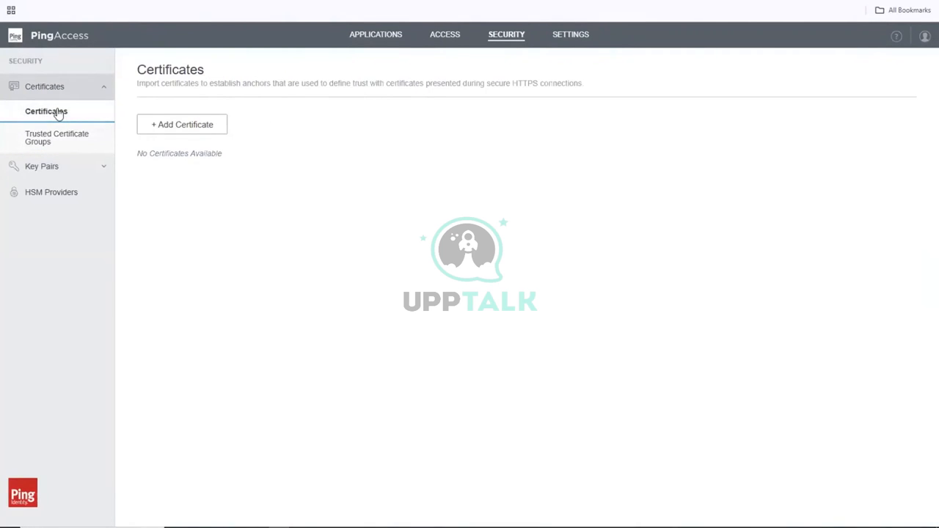
click(196, 125)
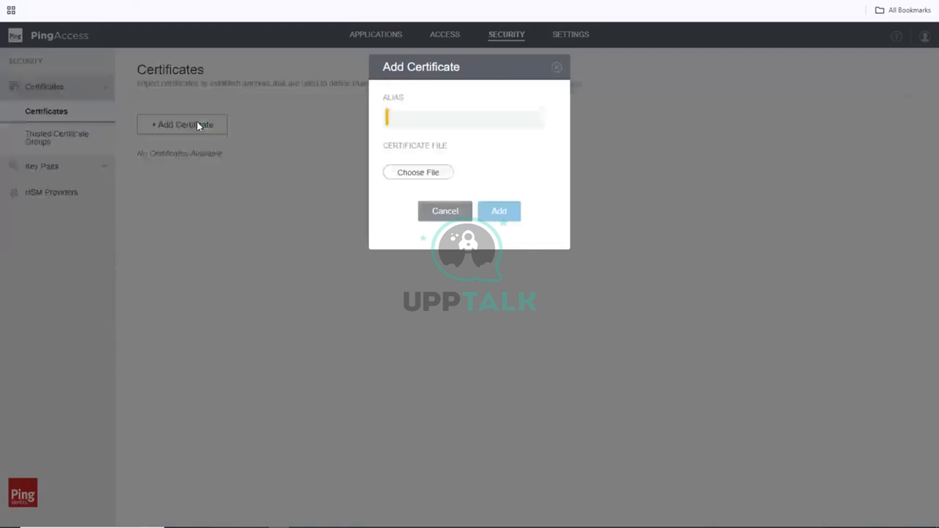
Submit certificate alias PF_CERT using the 19396B60192 file from Downloads.
click(425, 118)
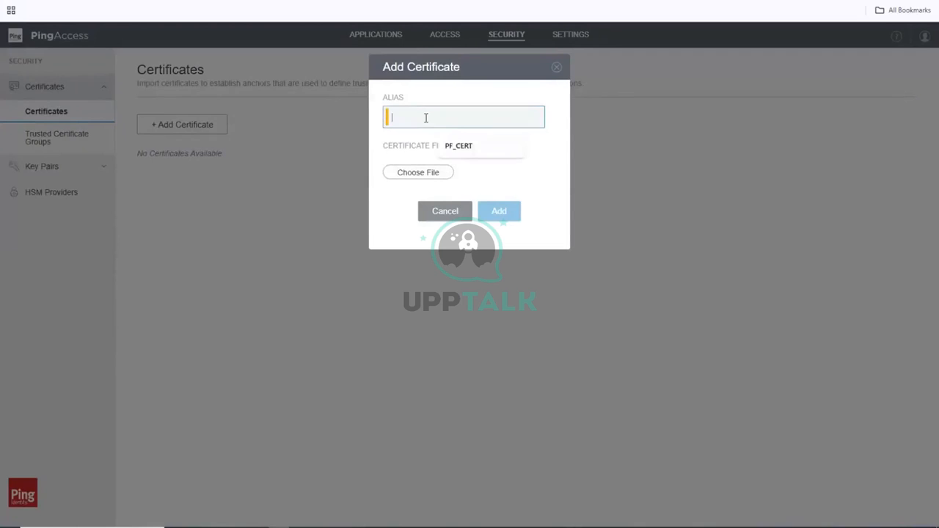
click(460, 149)
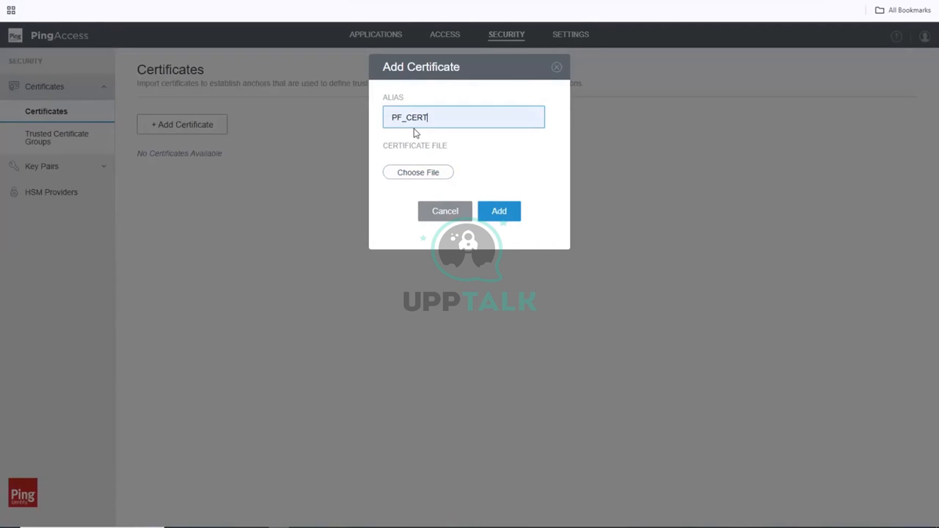
click(415, 174)
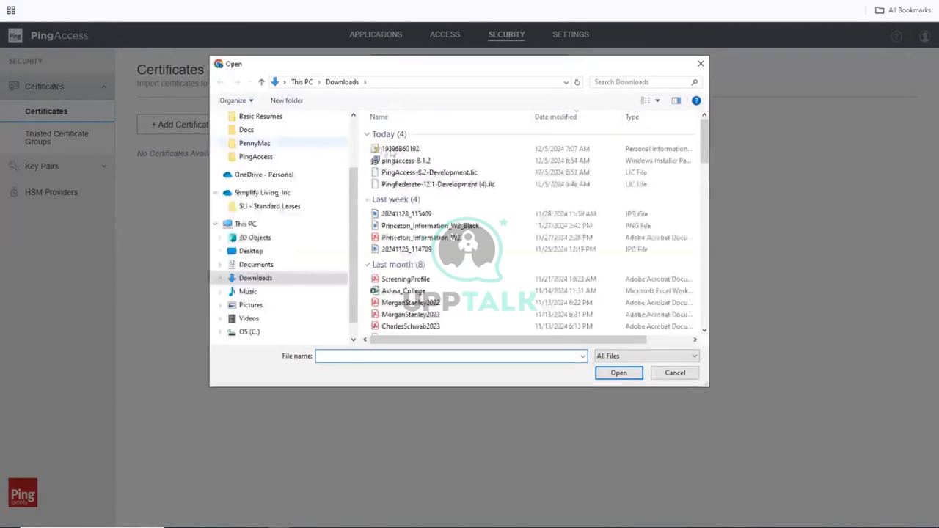
click(411, 149)
click(609, 371)
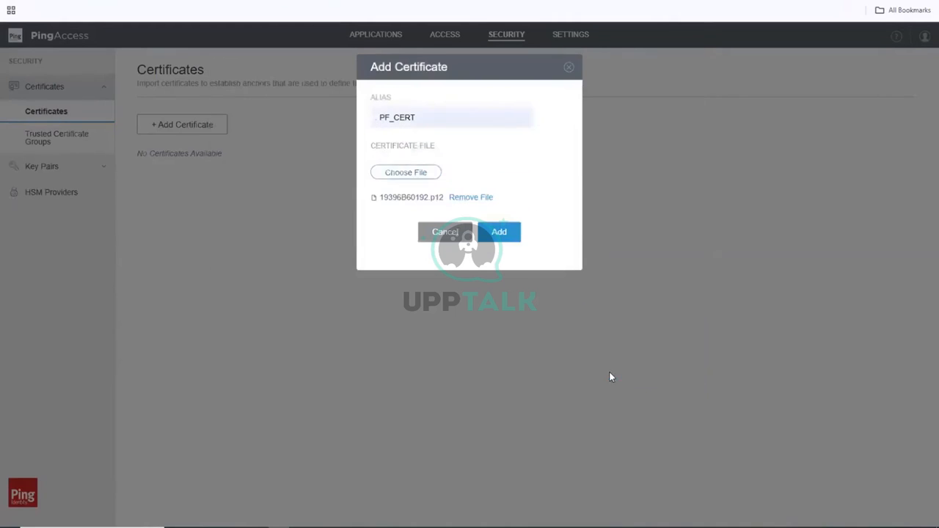
click(499, 233)
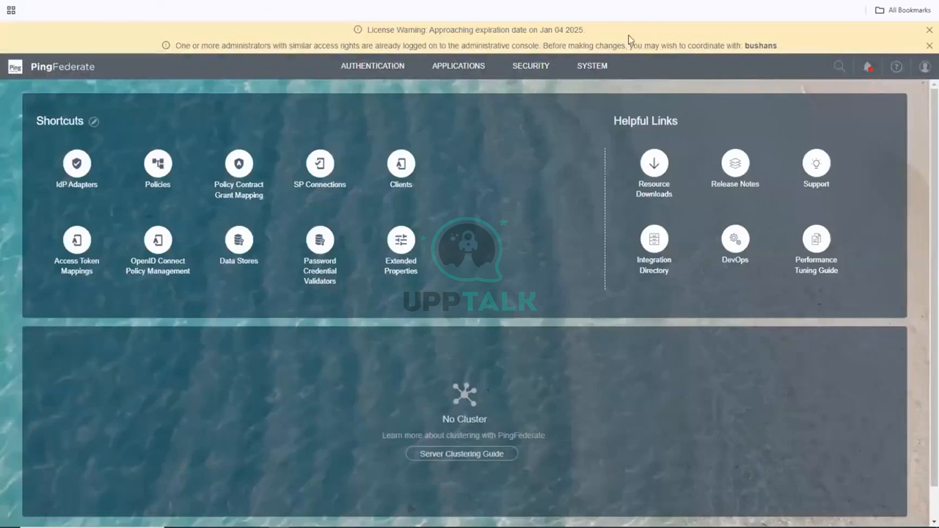
Dismiss PingFederate's notices and open the SSL Server Certificates list under Certificate & Key Management.
click(929, 45)
click(927, 31)
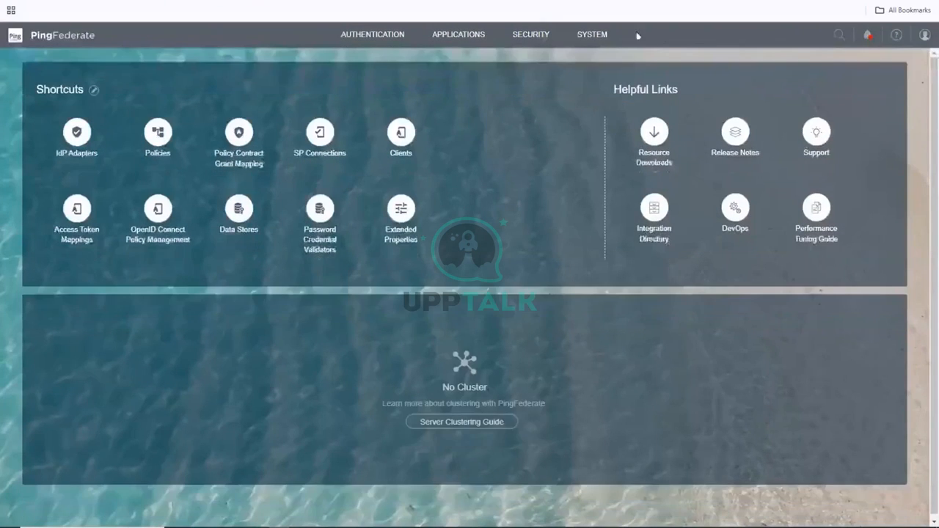
click(544, 36)
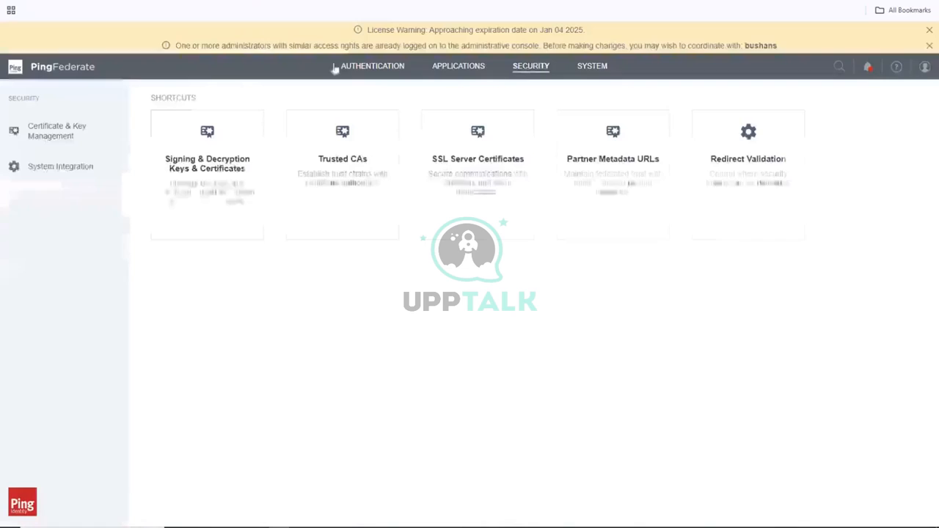
click(66, 136)
click(60, 223)
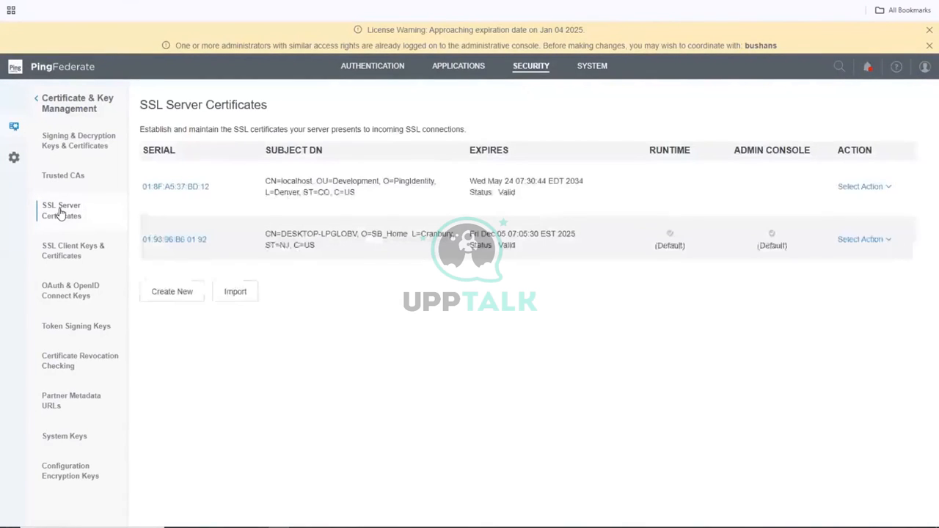
Export only the DESKTOP-LPGLOBV default certificate, downloading it as 19396B60192.crt.
click(927, 32)
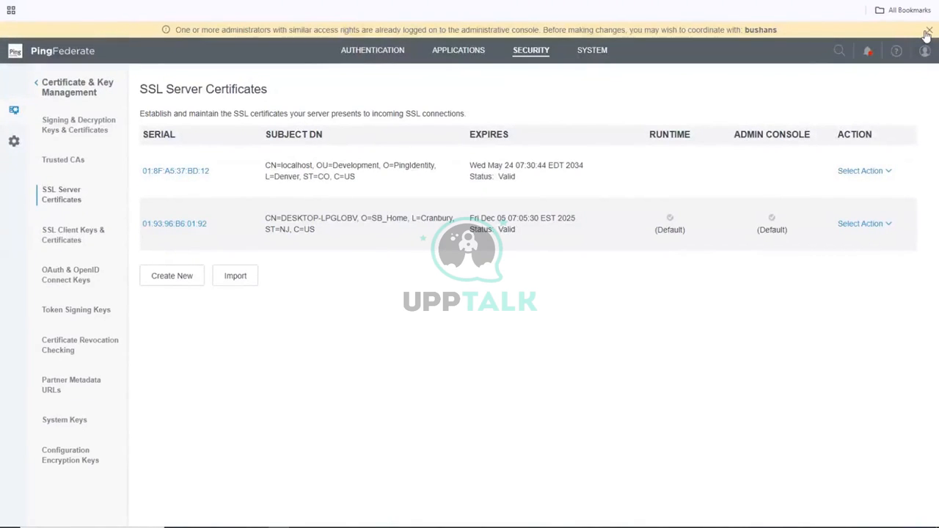
click(928, 31)
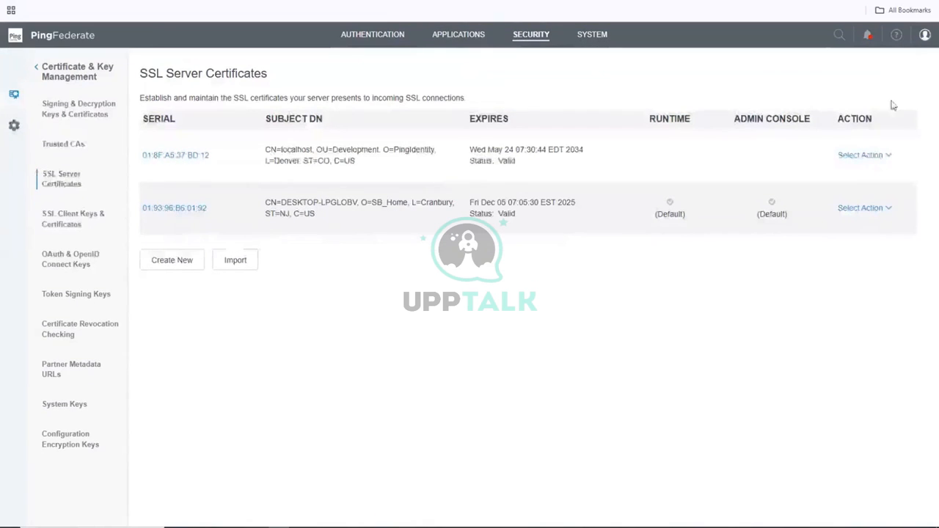
click(875, 214)
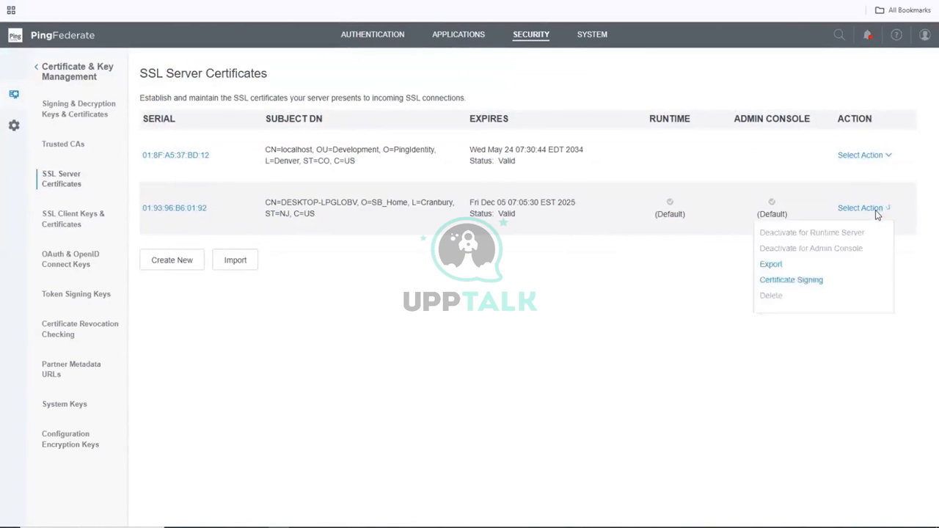
click(782, 267)
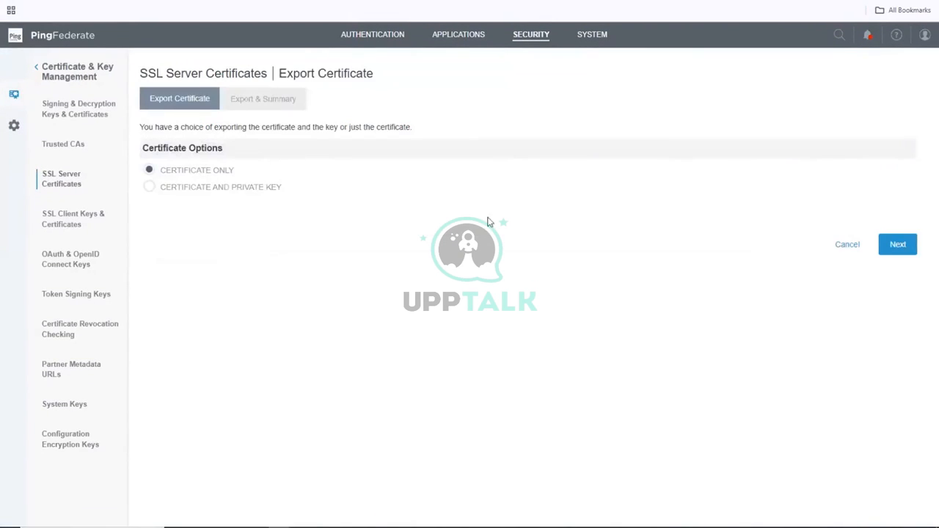
click(901, 246)
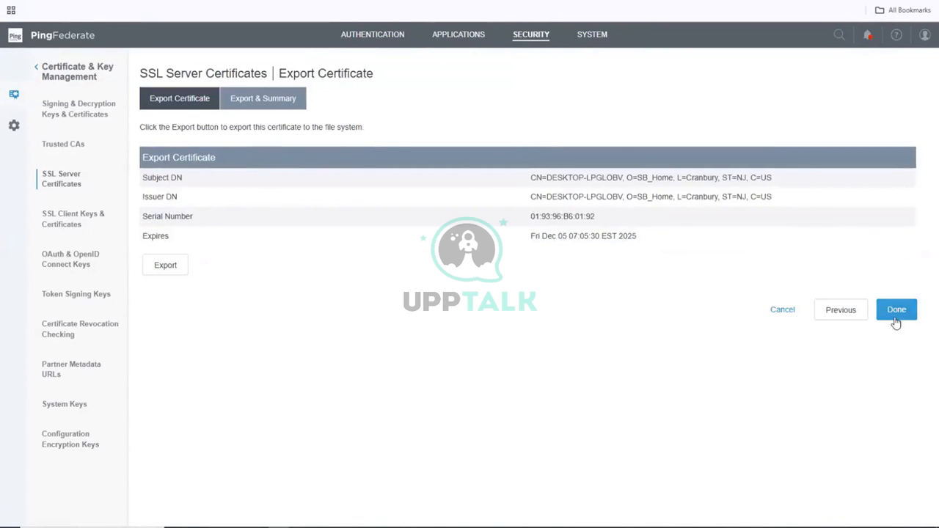
click(166, 266)
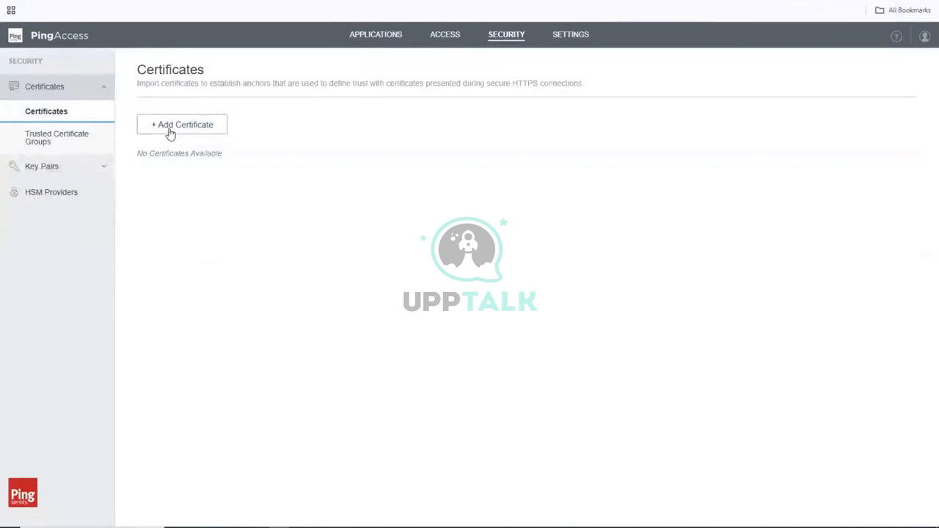
Add a trusted certificate with alias PF_CERT from the file 19396B60192.crt.
click(169, 132)
click(418, 173)
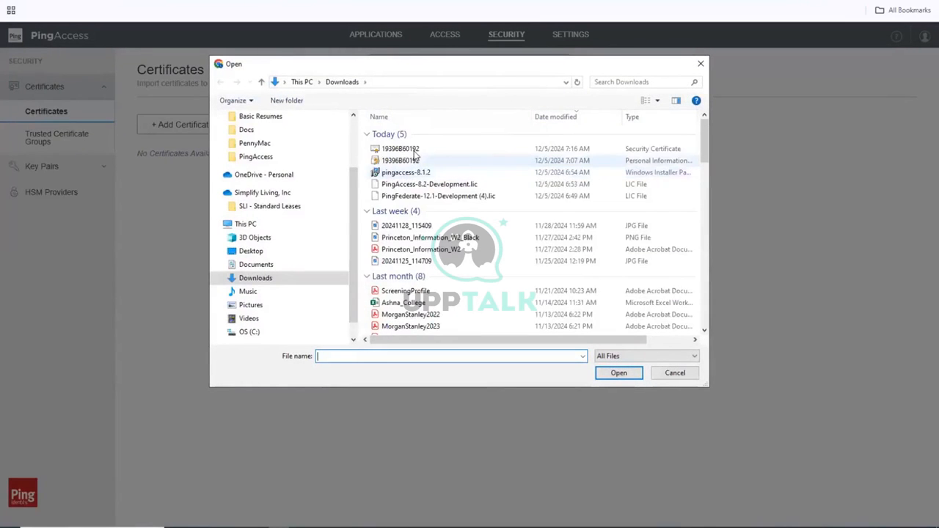
click(414, 151)
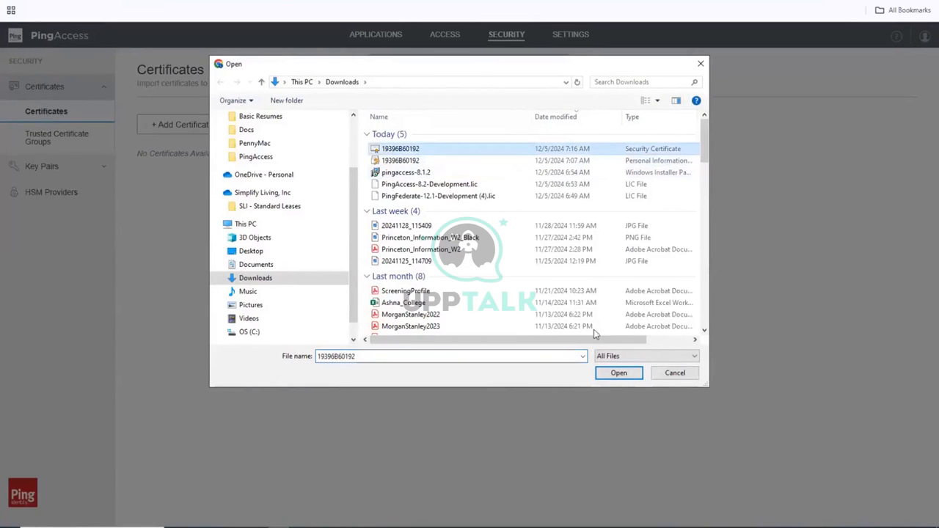
click(620, 375)
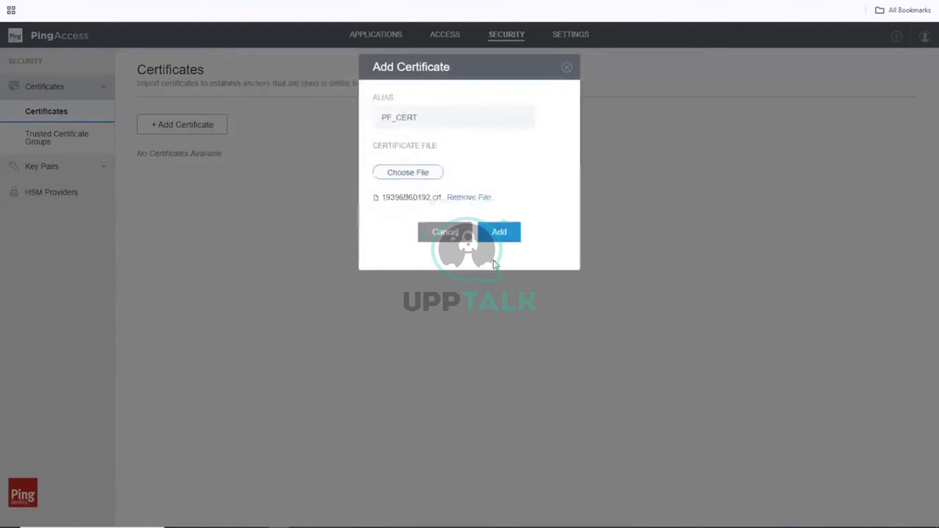
click(493, 233)
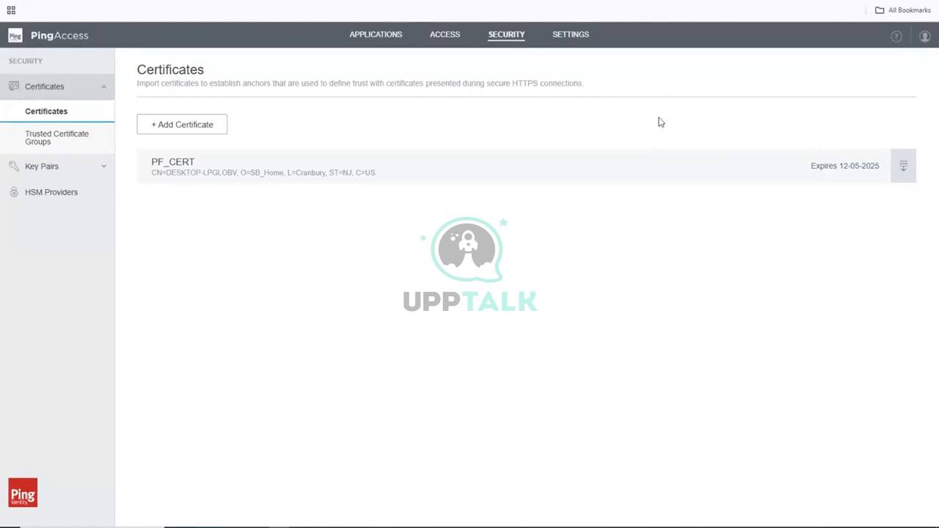
Switch PingAccess to the Settings area.
click(571, 36)
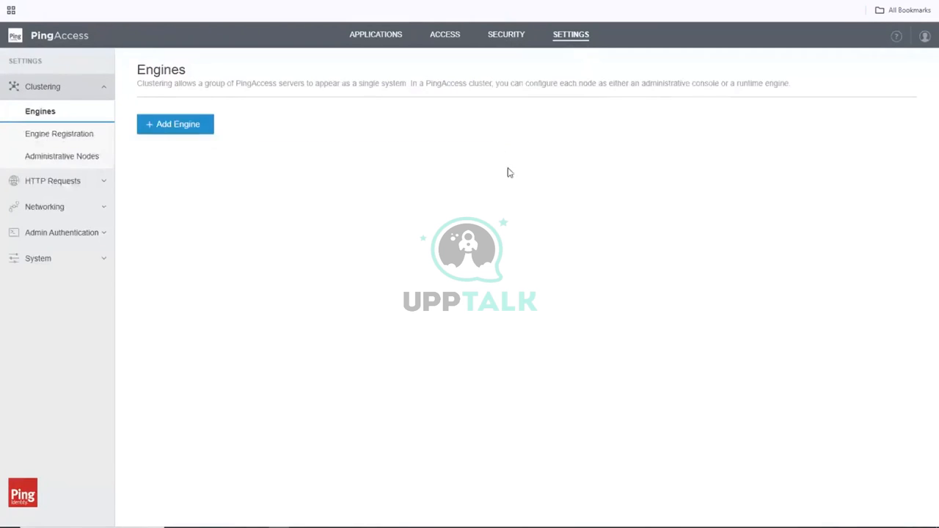
Go to Security and show the Trusted Certificate Groups page.
click(505, 38)
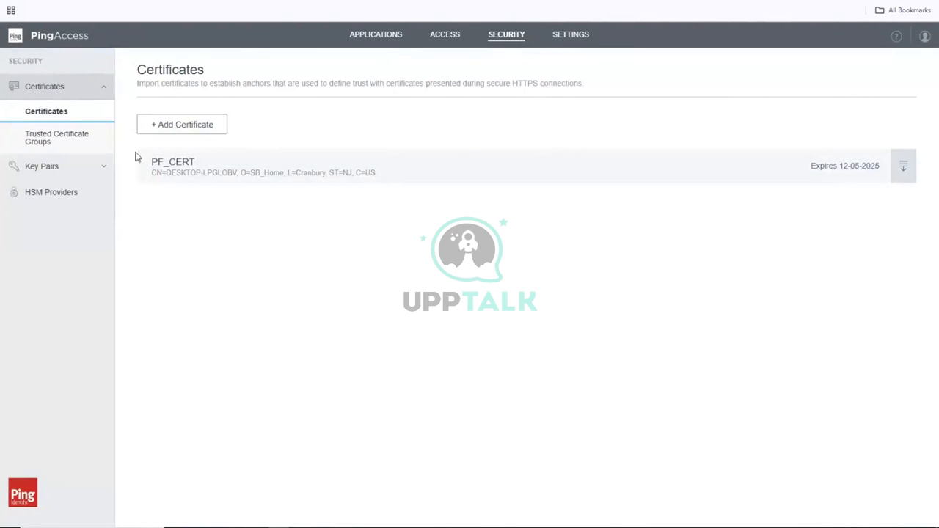
click(63, 147)
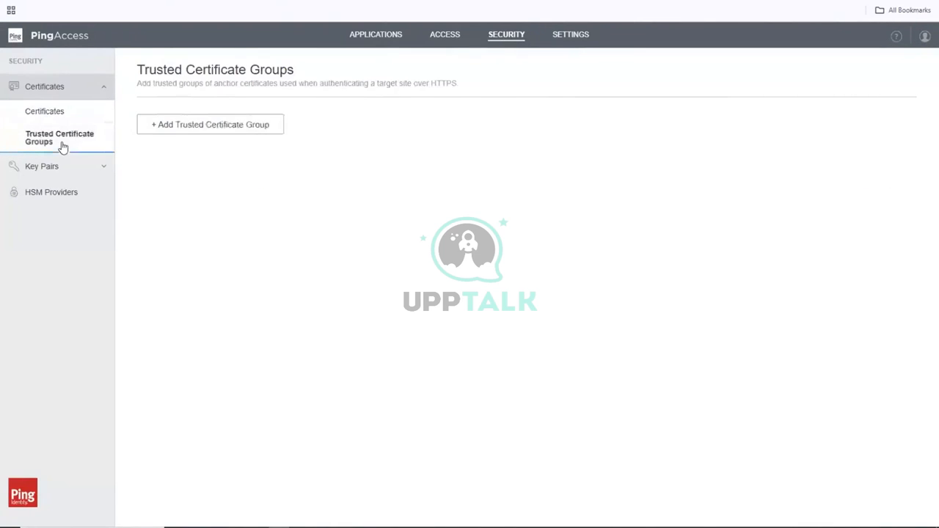
Add a trusted certificate group named PF with PF_CERT selected, and save it.
click(196, 125)
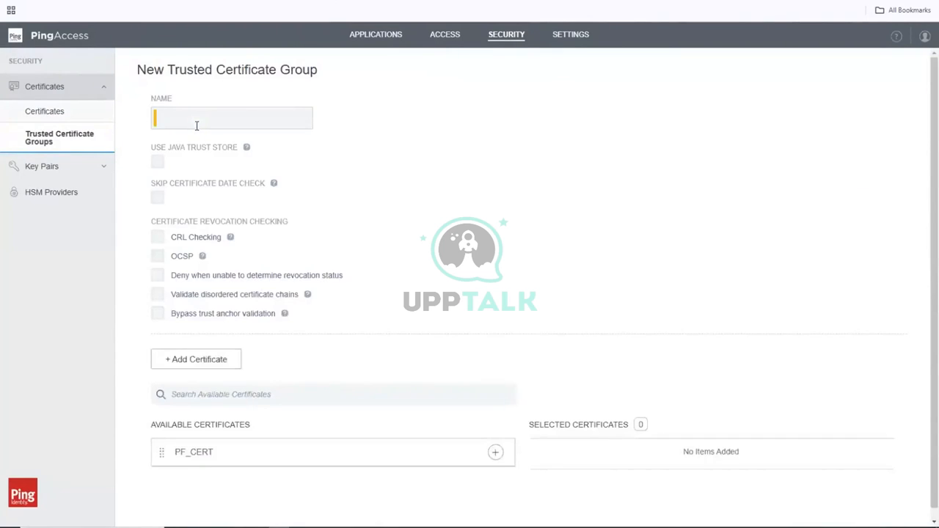
click(197, 126)
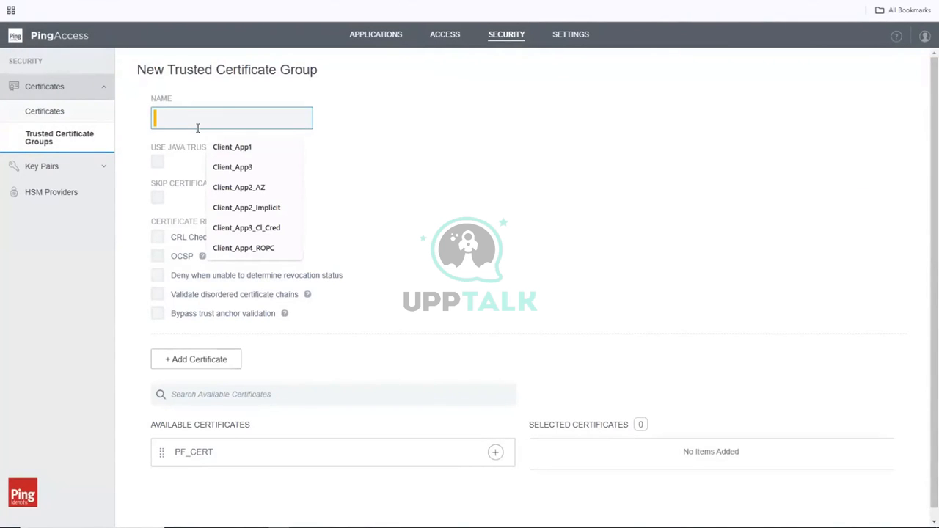
text(PF)
click(455, 168)
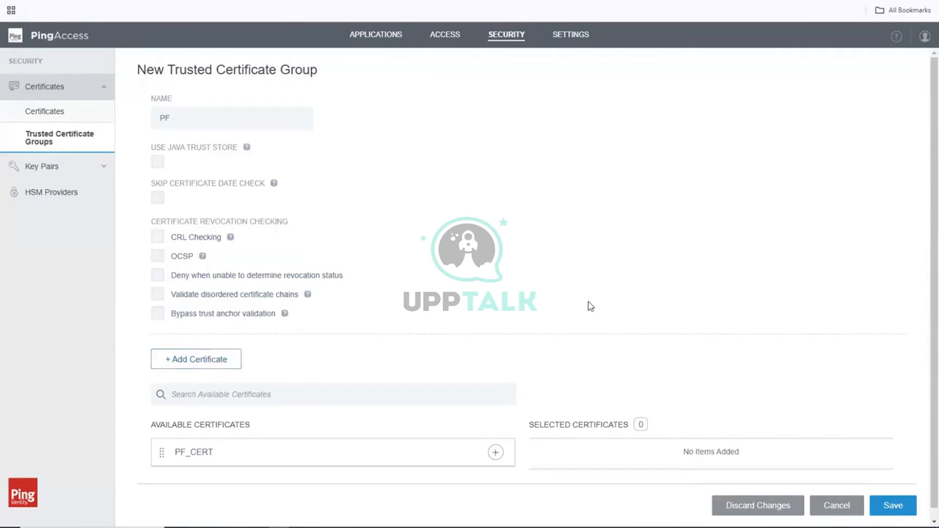
scroll(611, 440, down, 1)
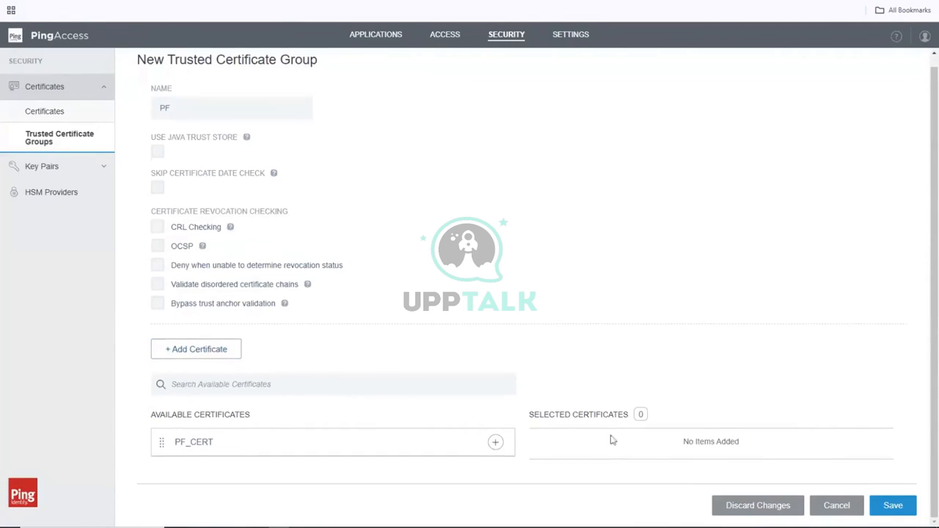
click(496, 444)
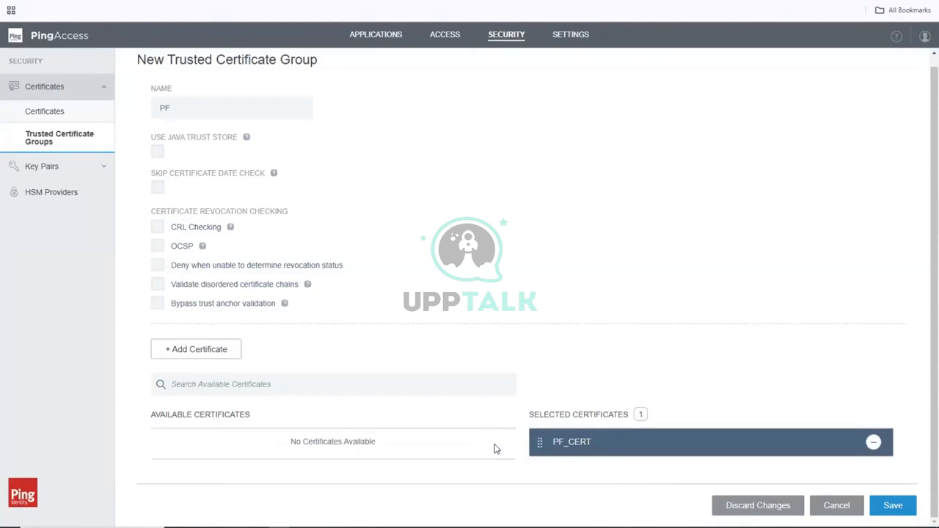
click(893, 508)
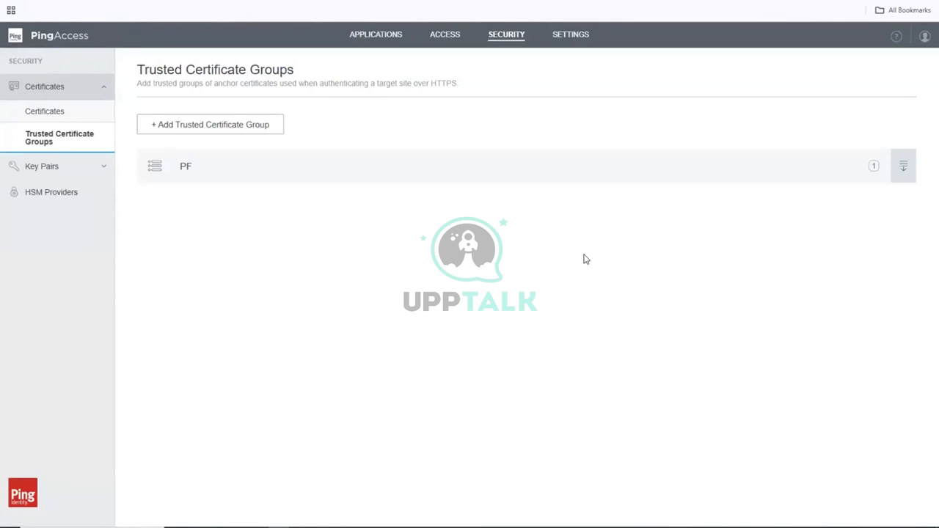
Open Settings > System > Token Provider in PingAccess.
click(559, 43)
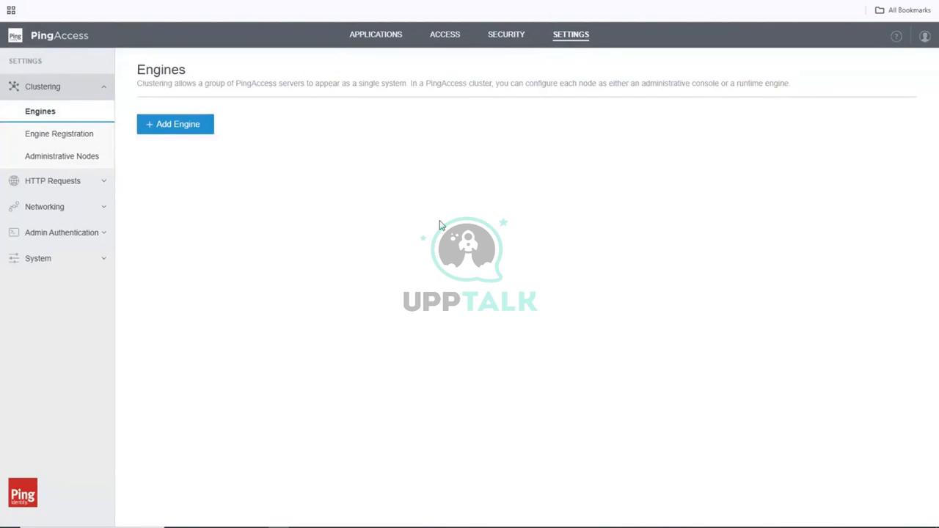
click(21, 261)
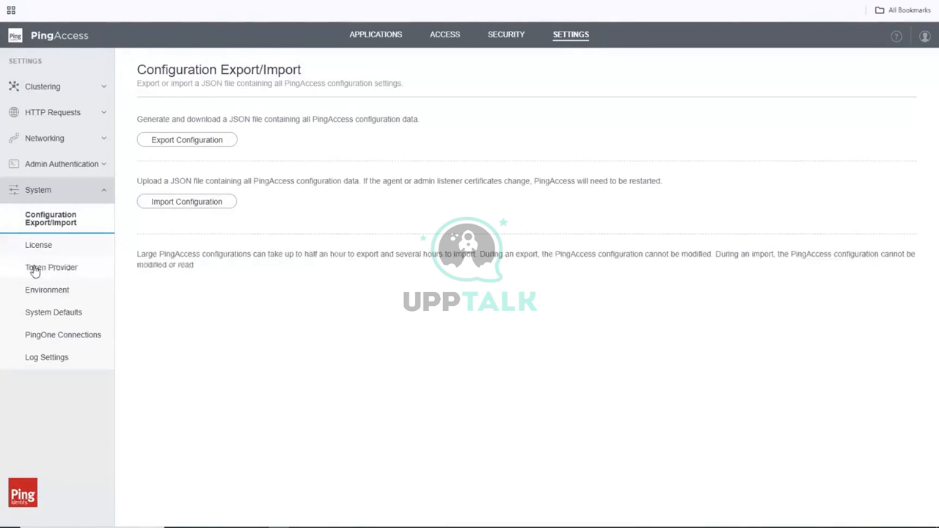
click(35, 270)
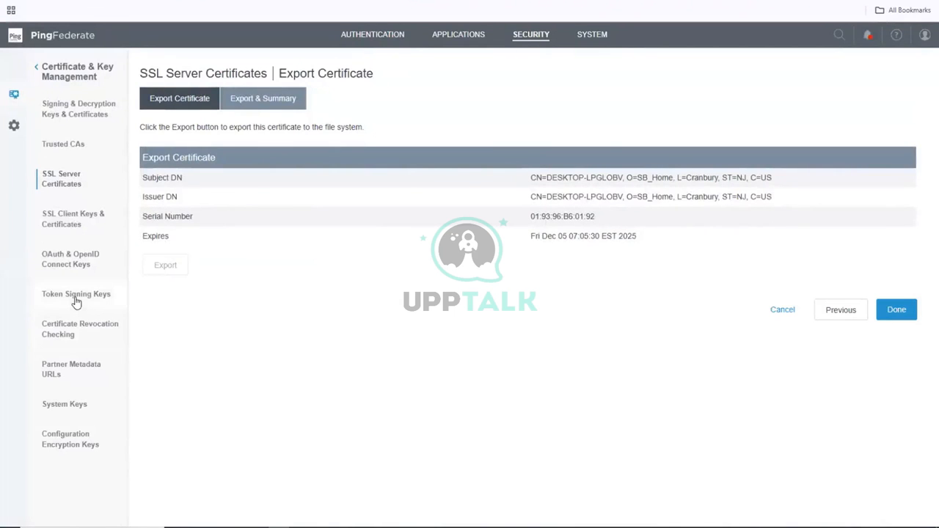
click(591, 37)
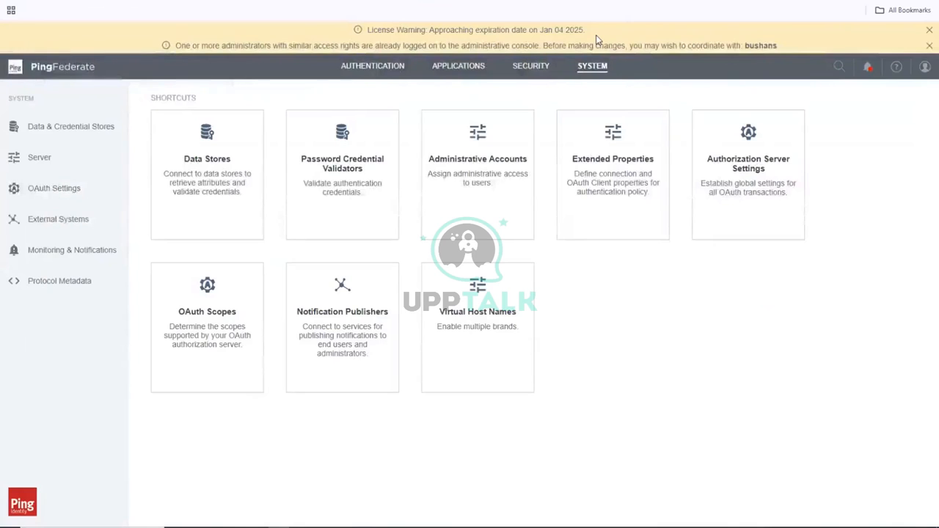
click(45, 158)
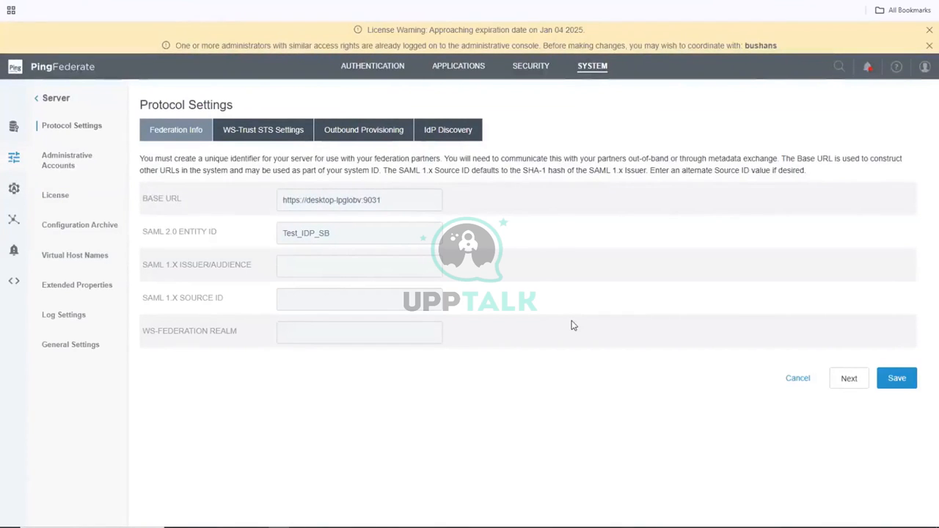
click(927, 32)
click(927, 30)
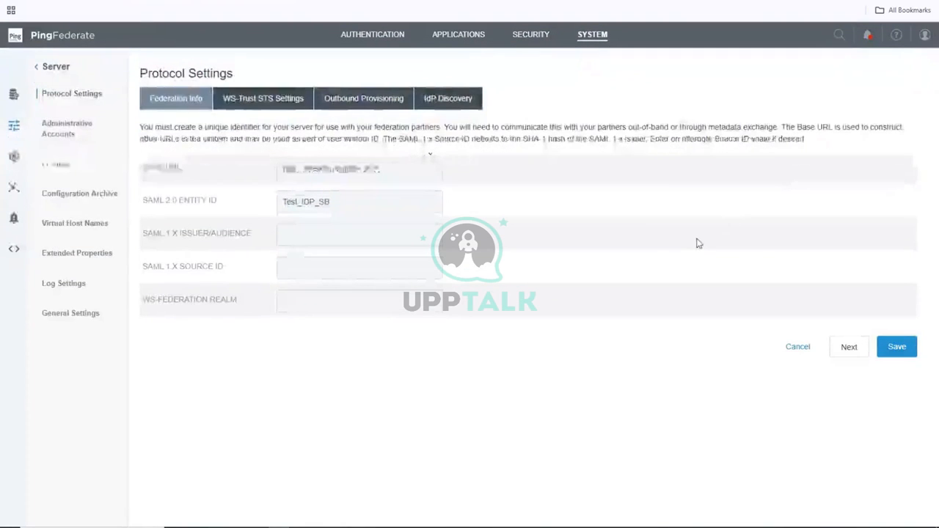
drag(397, 168, 247, 174)
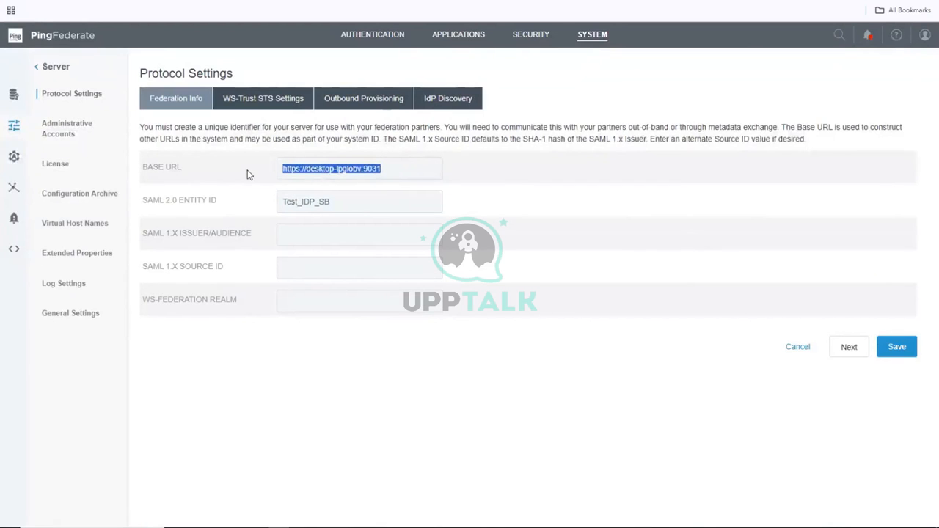
right_click(348, 174)
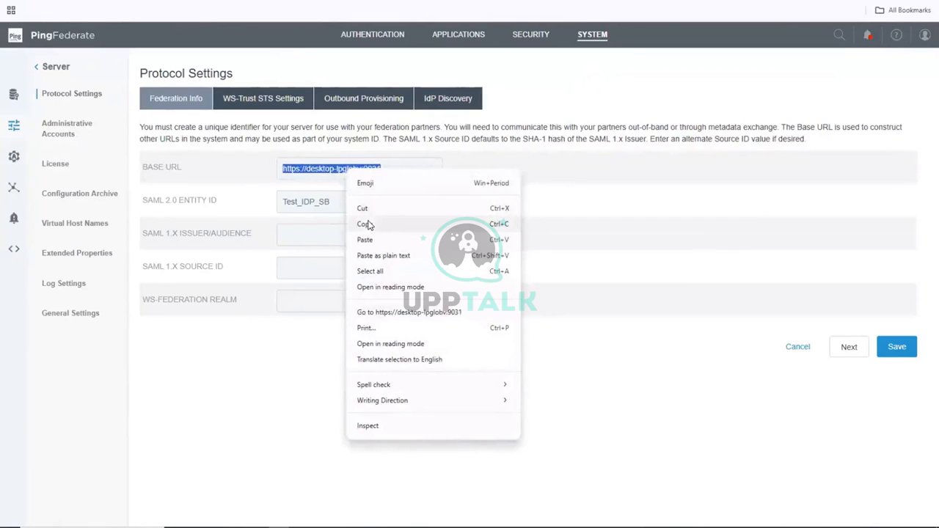
click(366, 224)
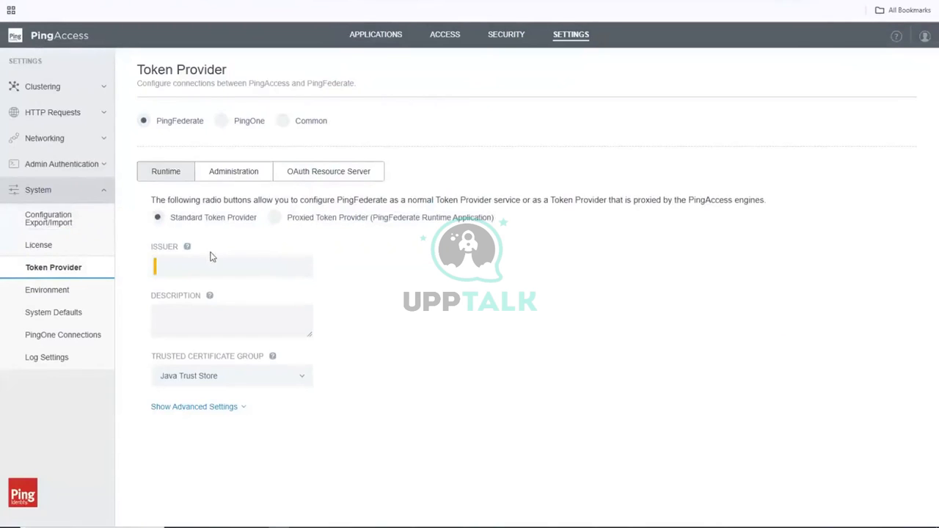
click(188, 266)
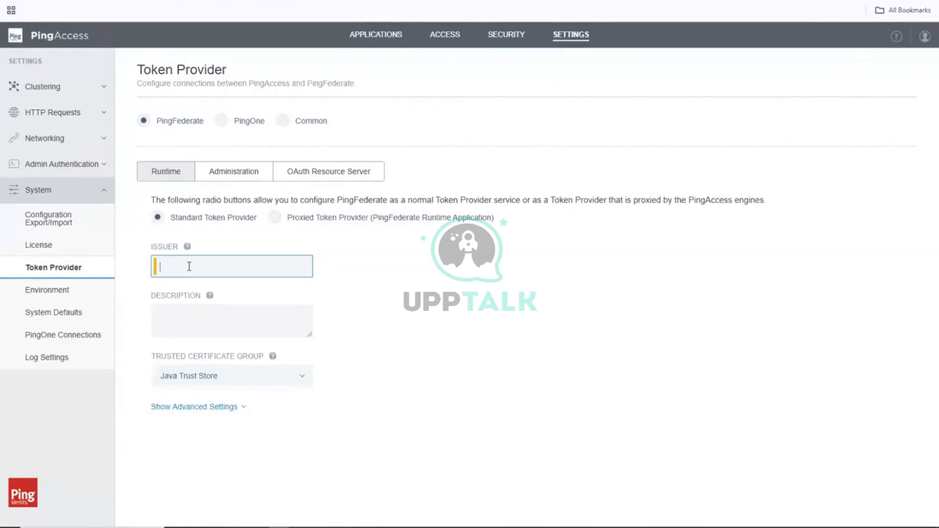
text(https://desktop-lpglobv:9031)
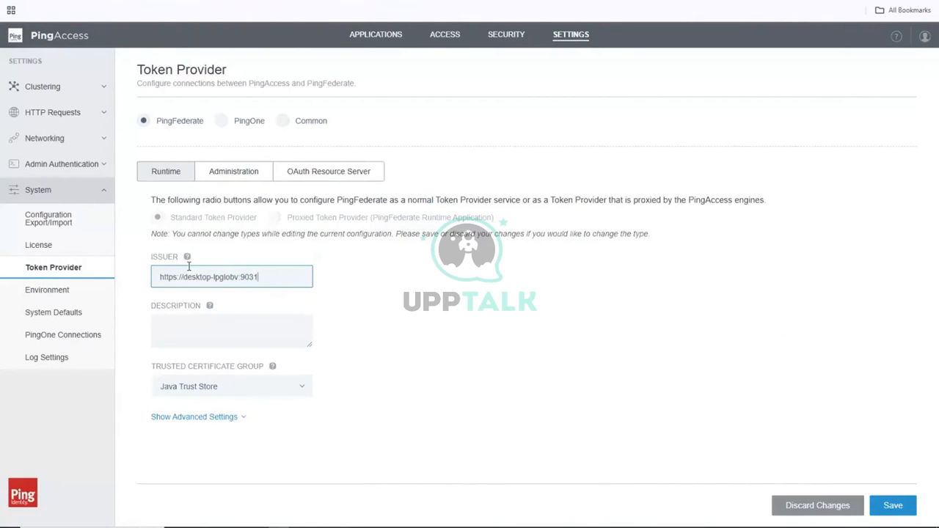
click(301, 387)
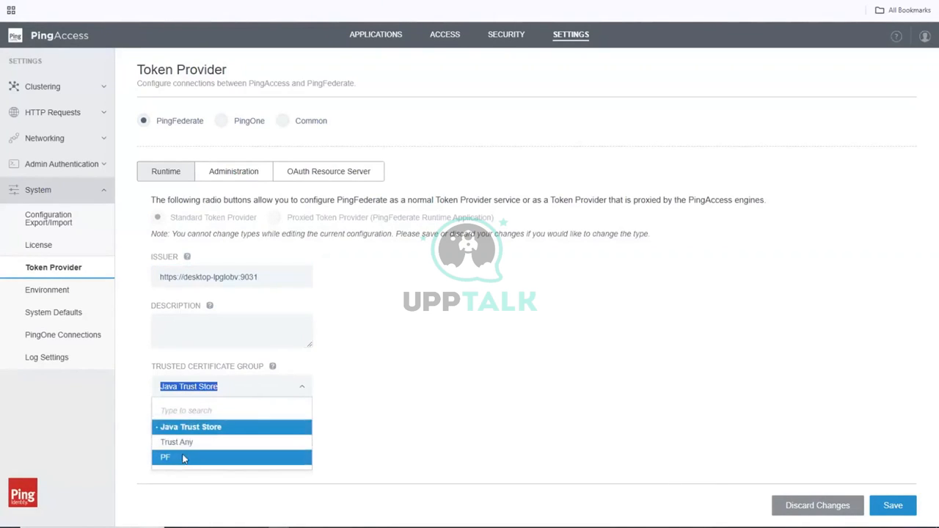
click(210, 457)
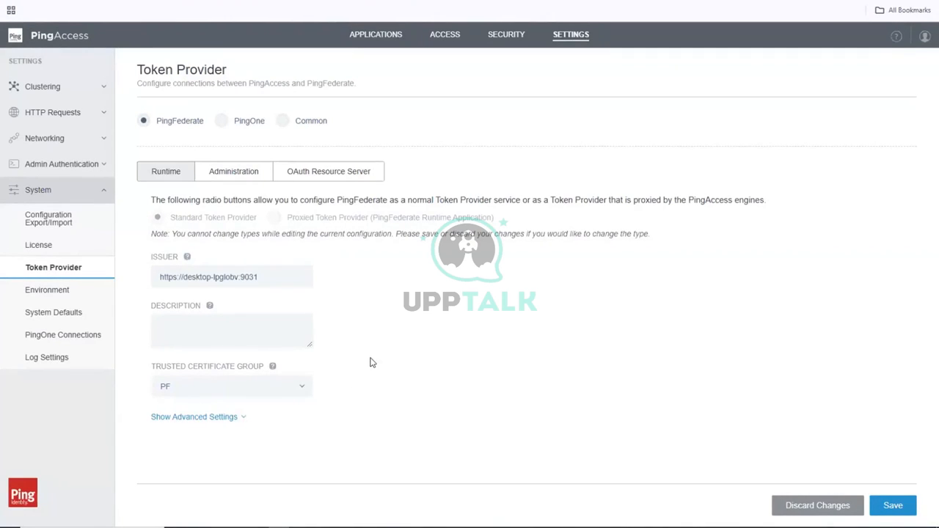
Expand the advanced token provider settings and enable Skip Hostname Verification.
click(241, 420)
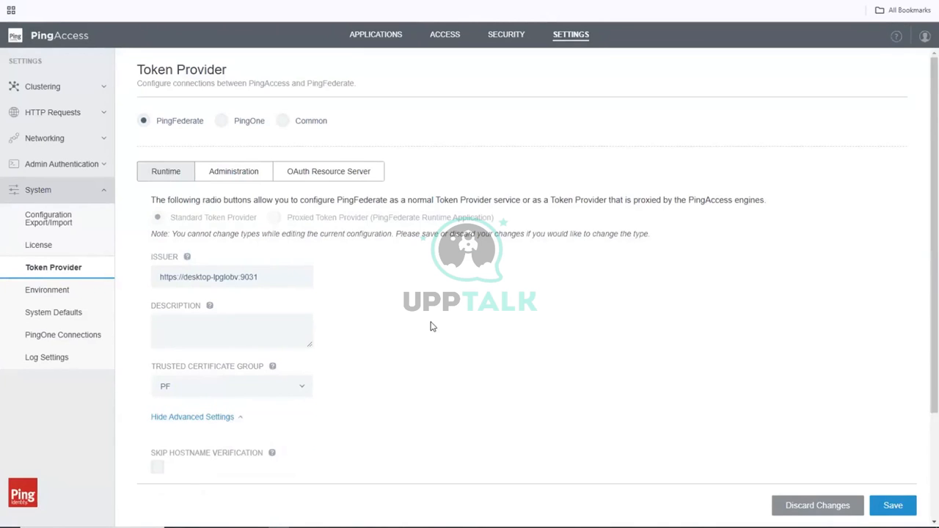
scroll(430, 326, down, 2)
scroll(431, 327, down, 1)
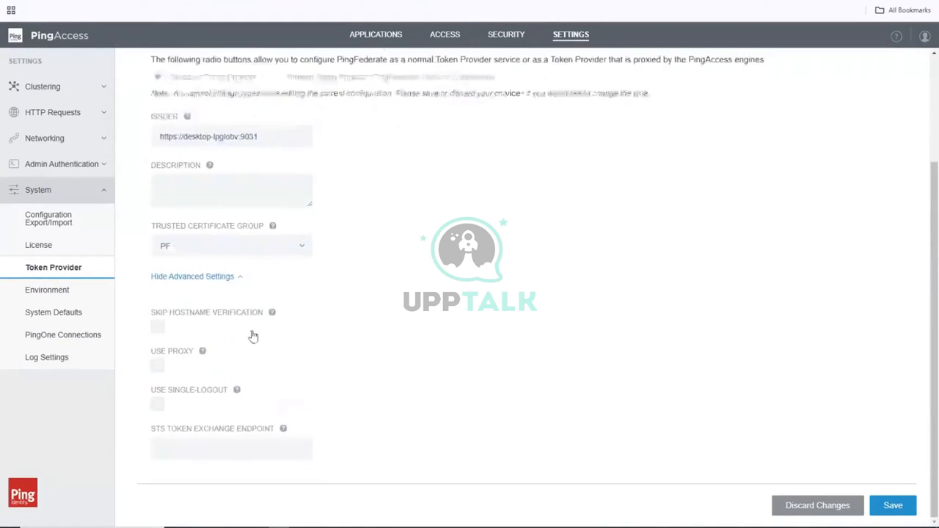
click(156, 328)
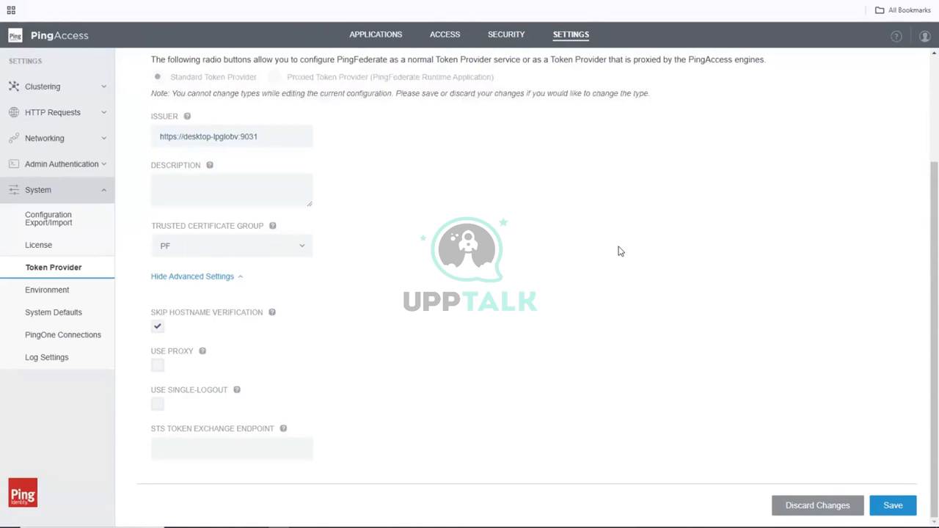
Save the runtime token provider settings and bring up the Login-details notes in Notepad++.
scroll(618, 251, up, 2)
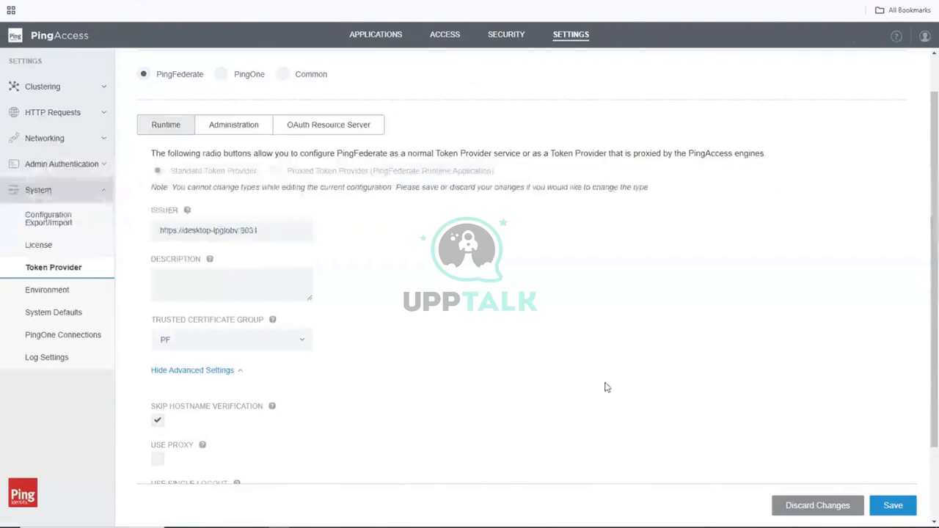
click(889, 506)
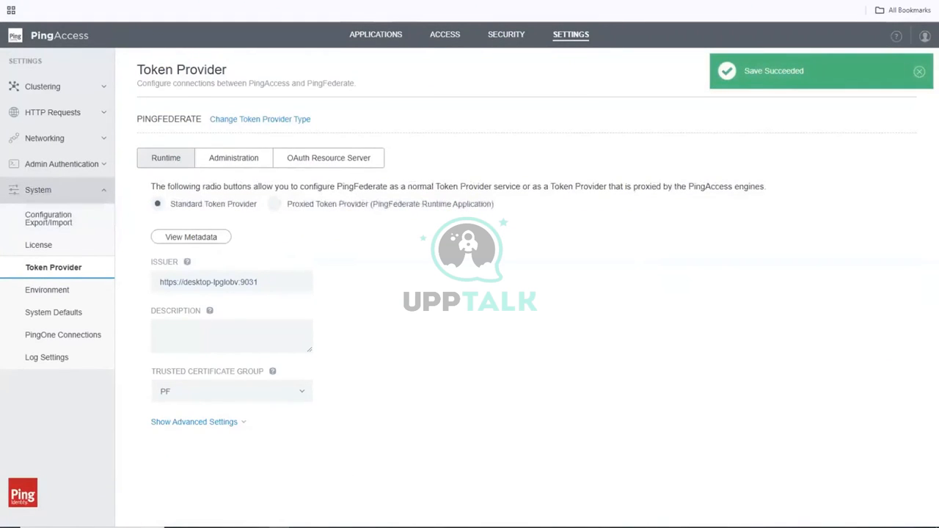
key(alt+Tab)
click(381, 284)
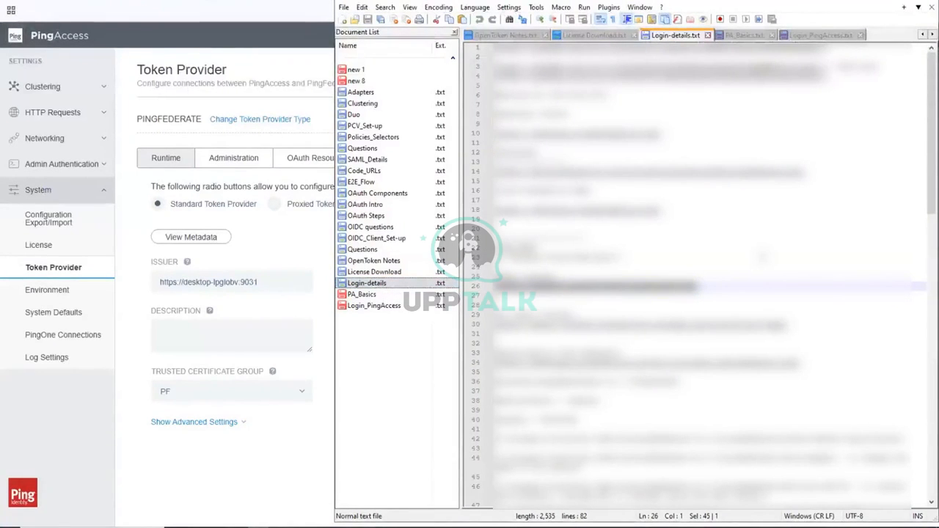
Look through the Login-details notes, then return to PingAccess's Token Provider page.
scroll(697, 271, down, 10)
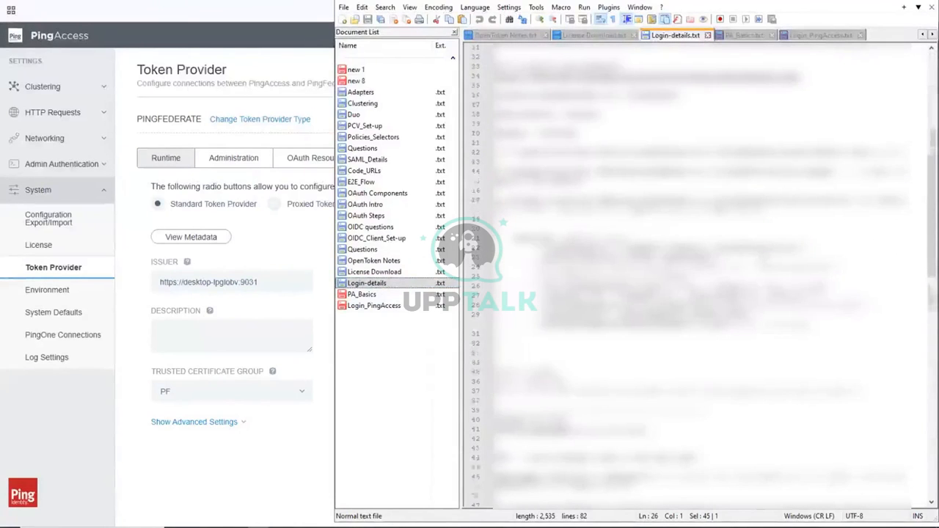
scroll(697, 271, up, 10)
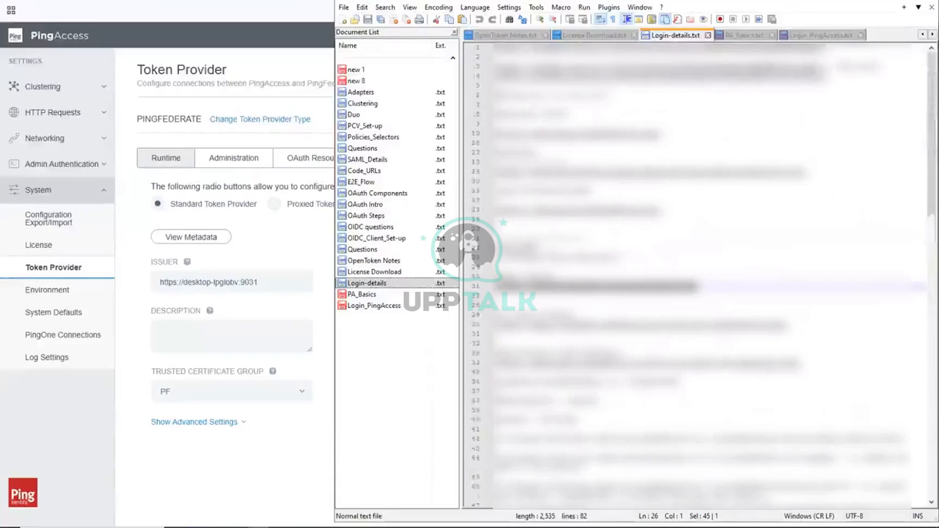
click(880, 1)
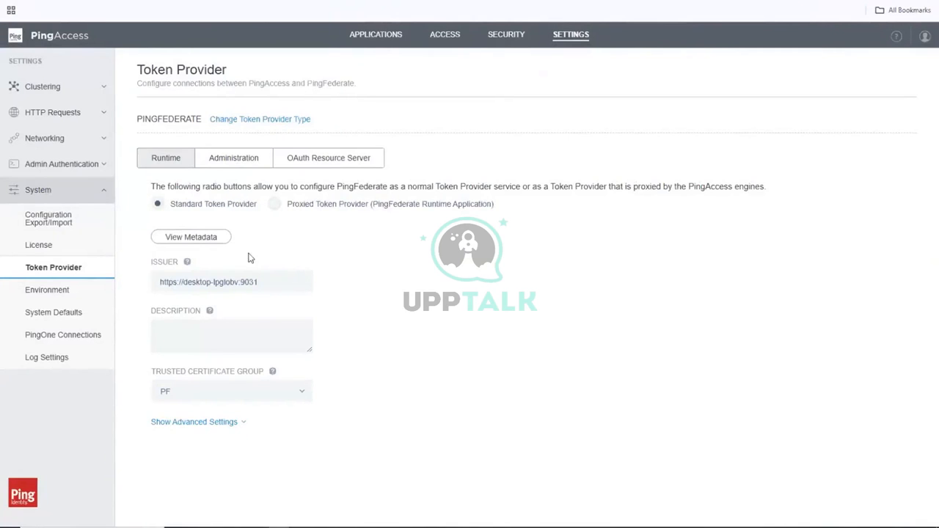
Review PingFederate's OIDC provider metadata JSON, then close the metadata view.
click(192, 238)
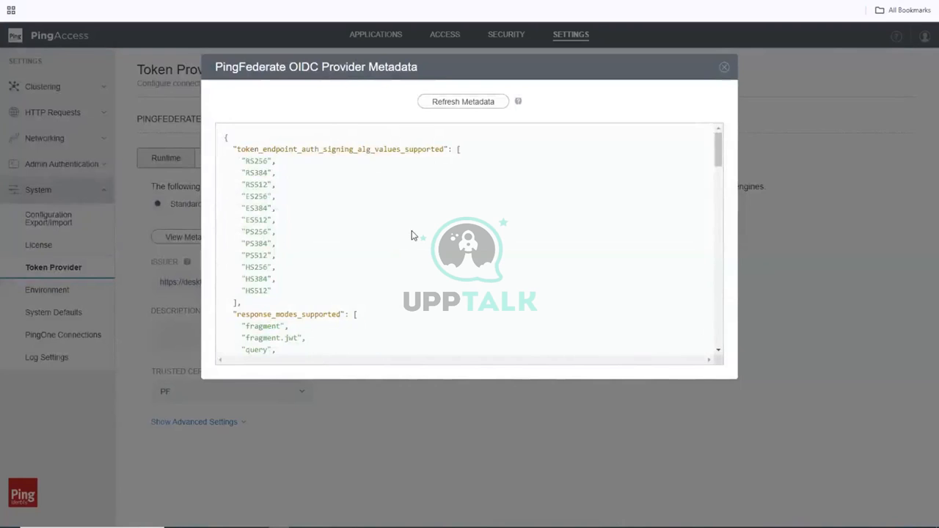
scroll(412, 235, down, 5)
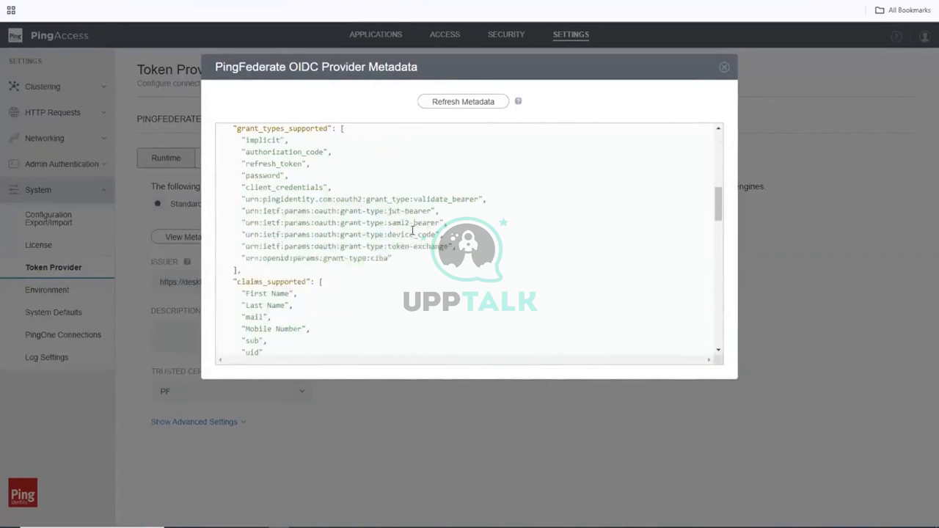
scroll(412, 230, down, 10)
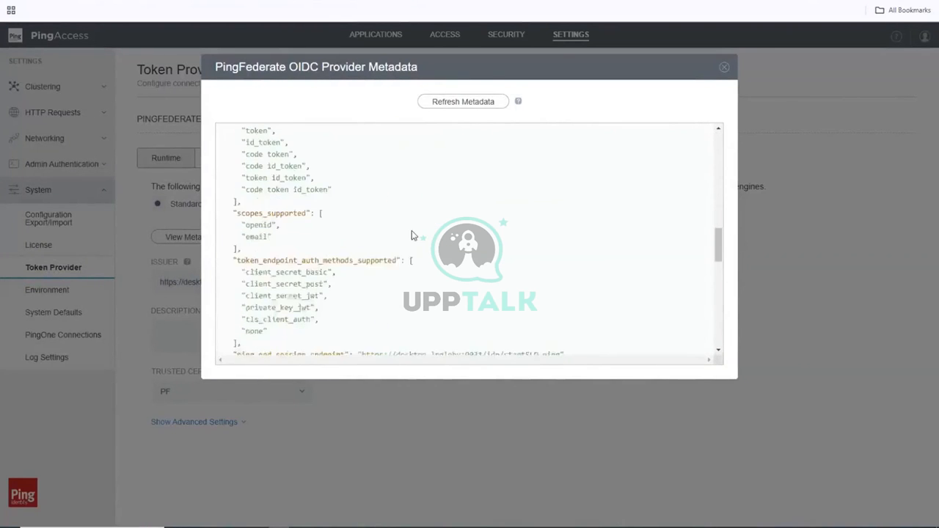
scroll(412, 230, down, 8)
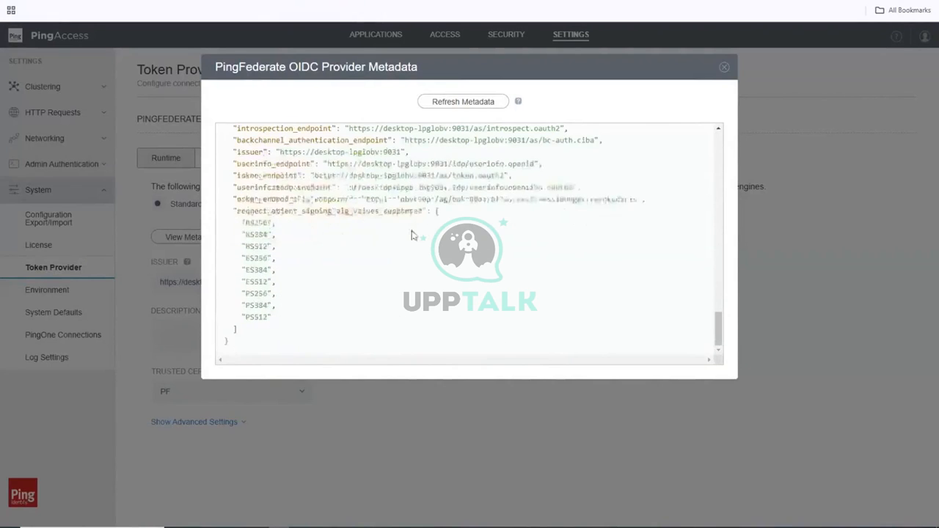
click(726, 68)
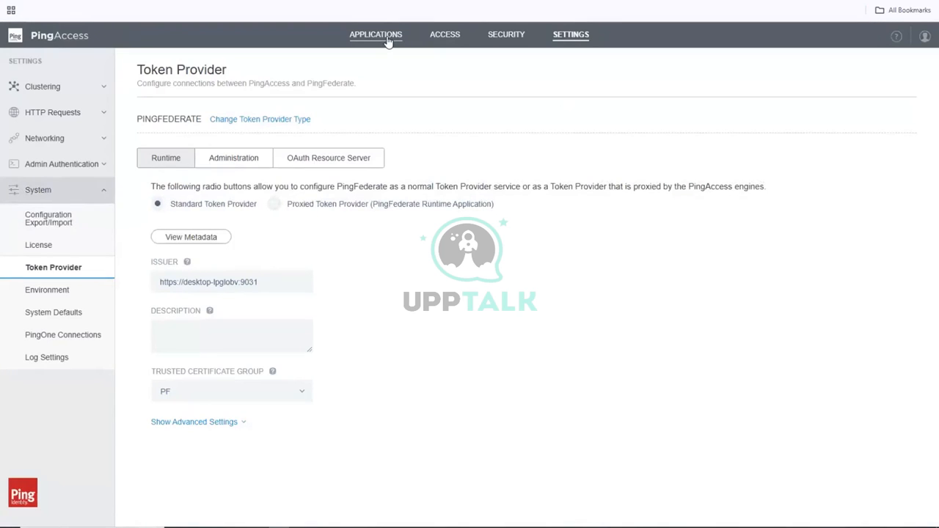
click(80, 168)
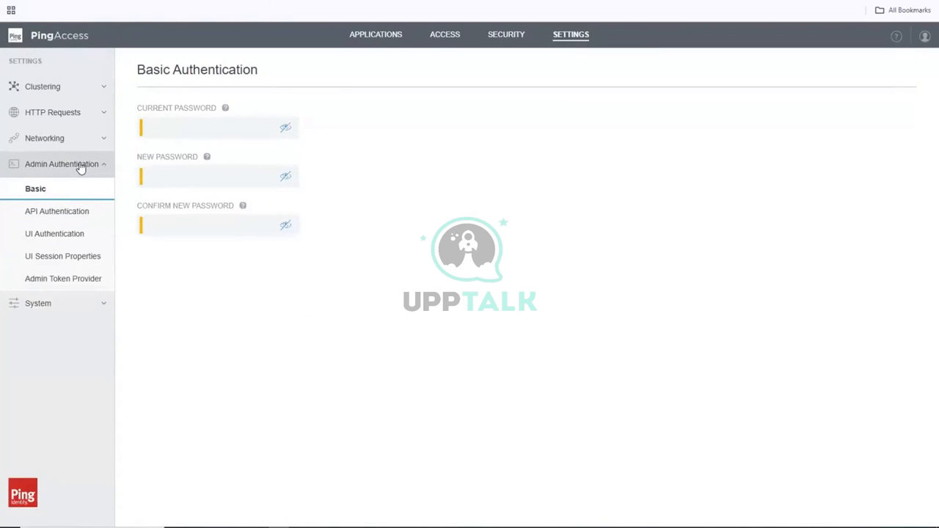
click(81, 168)
click(71, 194)
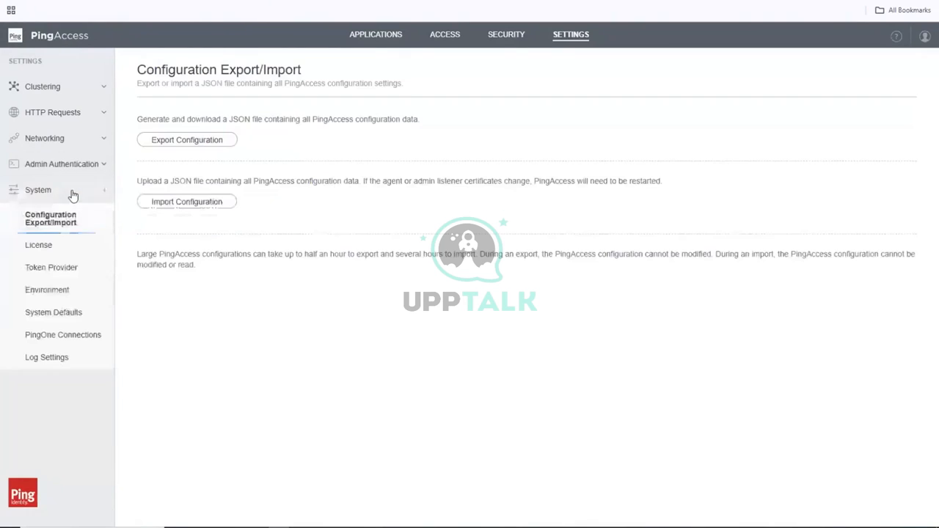
click(65, 271)
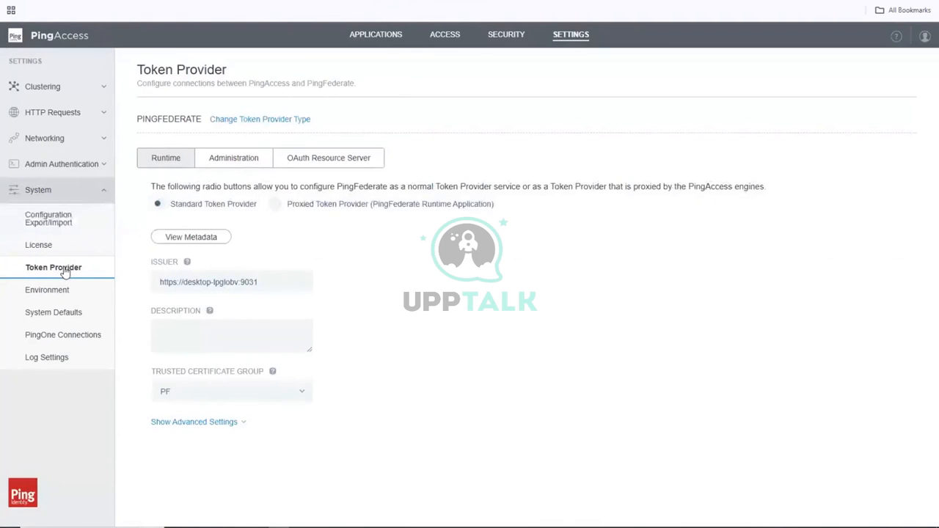
click(229, 167)
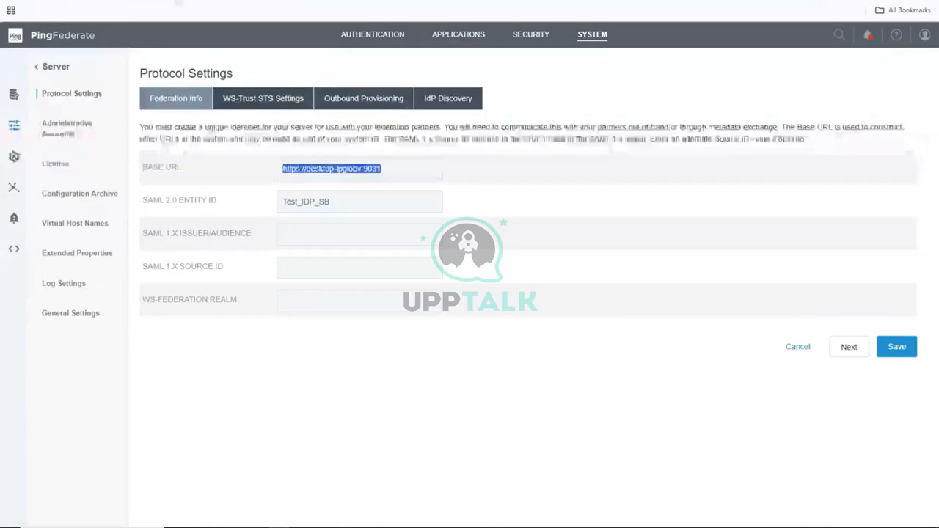
Return to the PingAccess Token Provider Administration form, with Host still blank and port 9999.
click(162, 2)
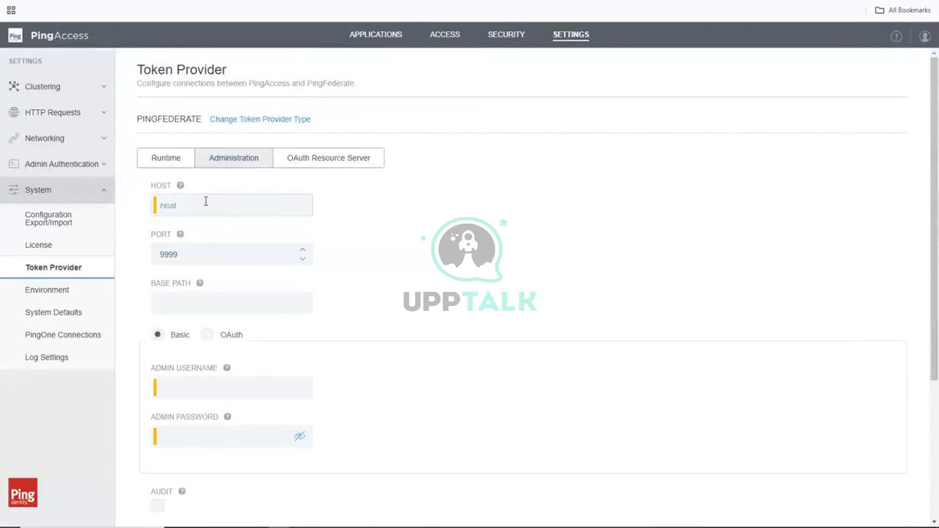
Enter host desktop-lpglobv plus the PingFederate admin username and password.
click(206, 202)
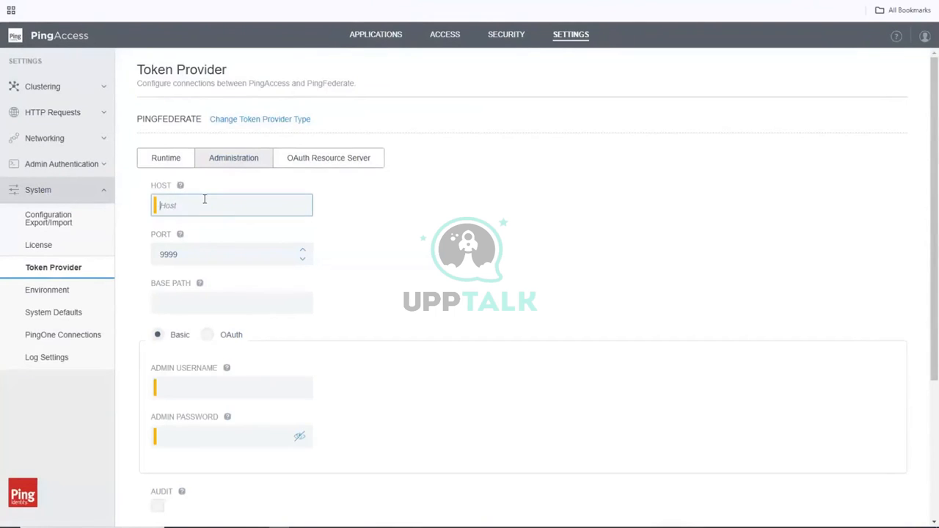
text(desktop-lpgl0bv)
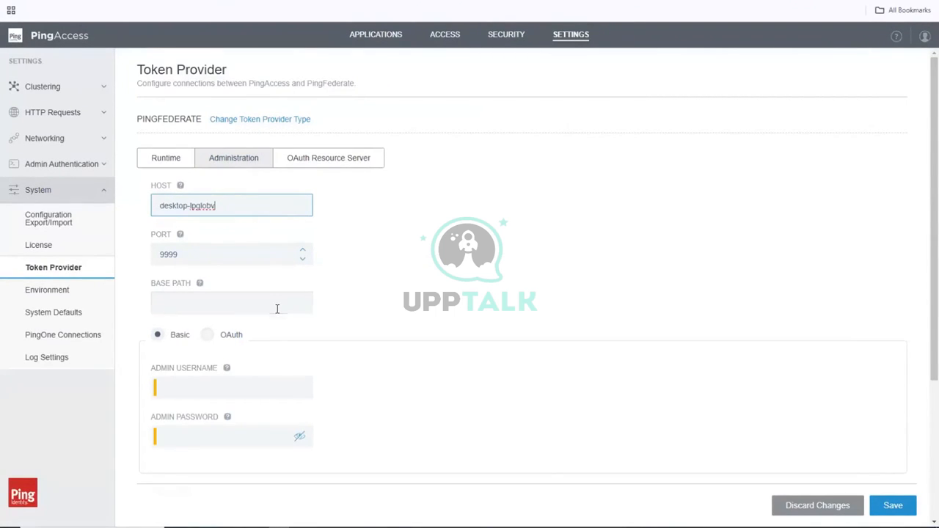
scroll(231, 218, down, 3)
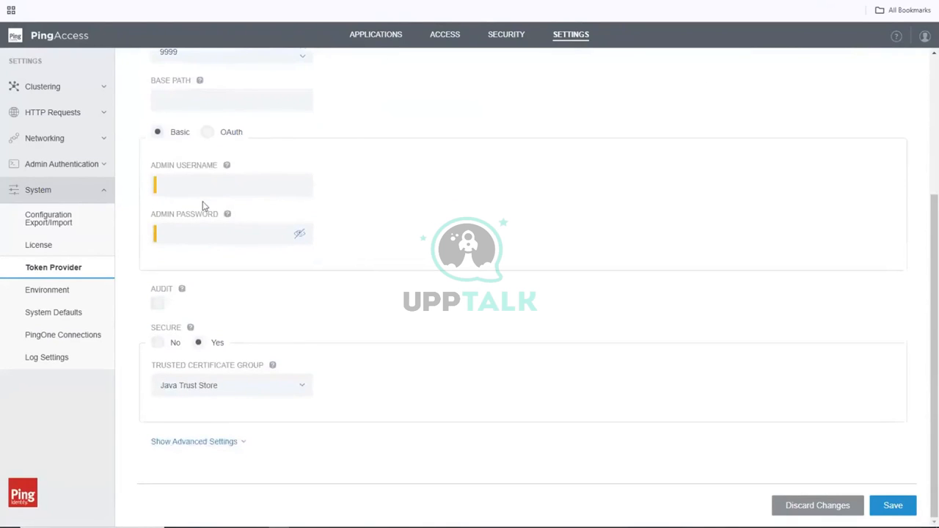
click(194, 184)
text(bushans)
key(Tab)
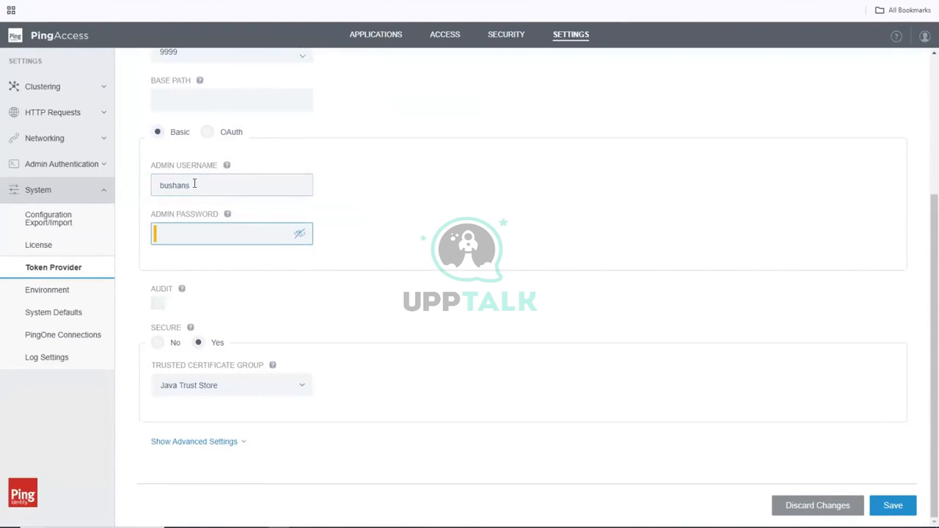
text(*********)
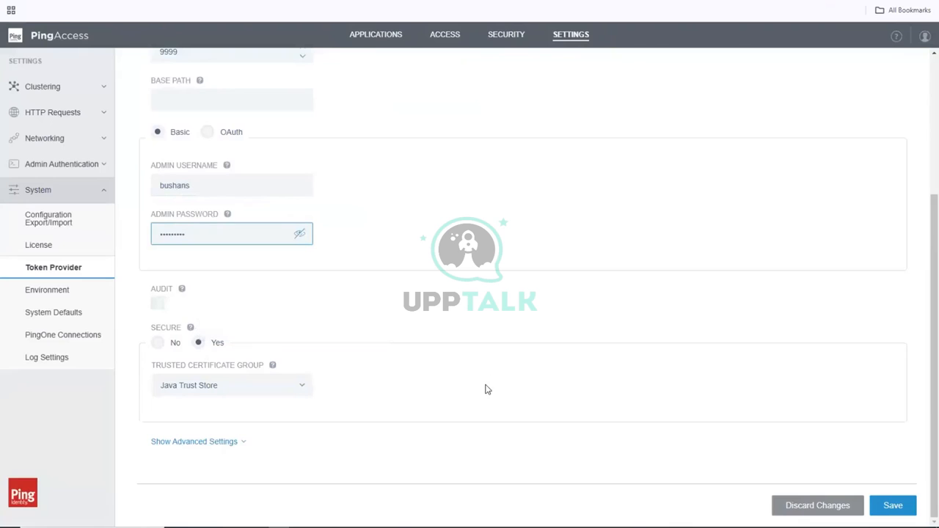
Choose trusted certificate group PF, skip hostname verification, and save the admin connection.
click(302, 389)
click(186, 459)
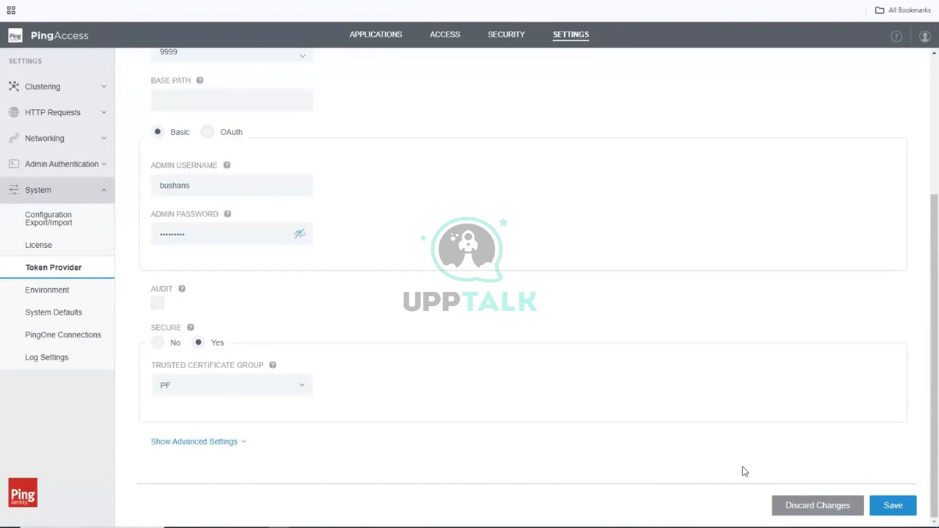
click(241, 438)
scroll(241, 438, down, 2)
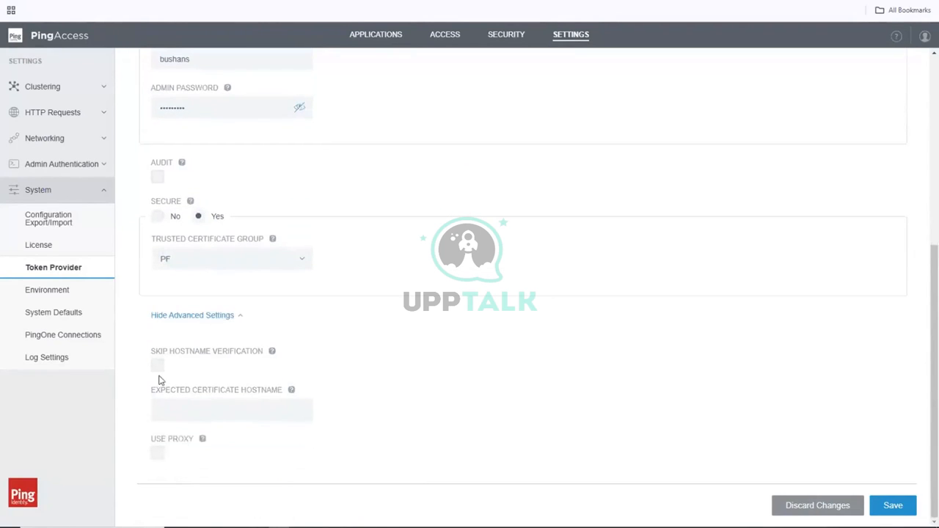
click(158, 366)
click(896, 511)
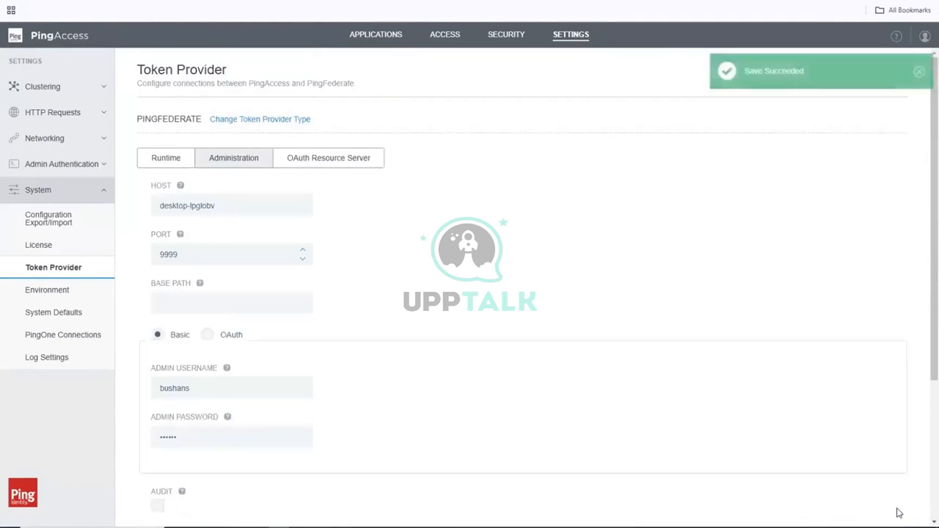